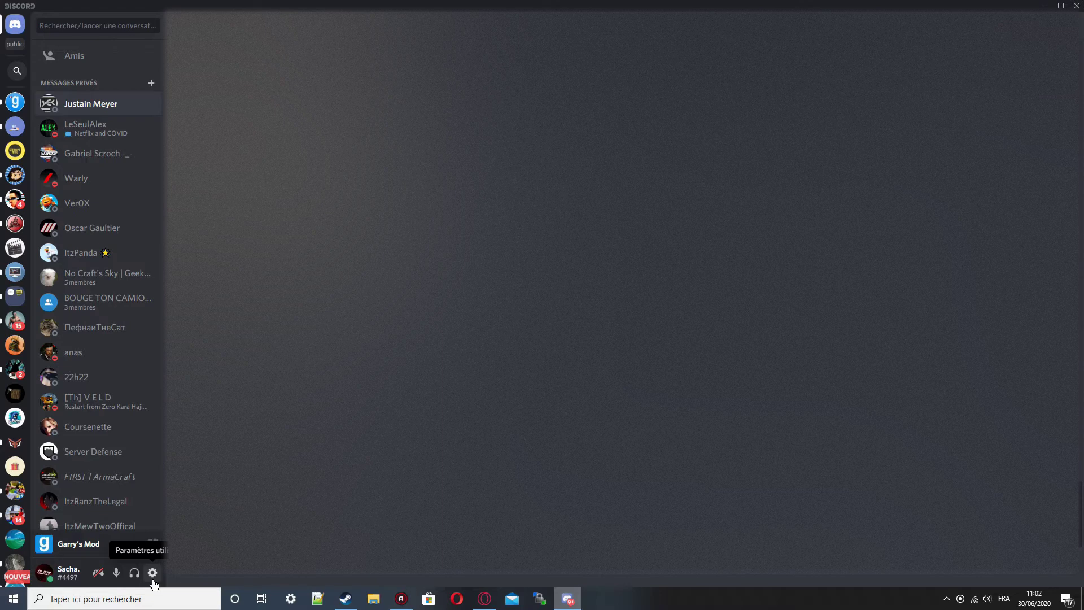
Enable the Calm_and_Peaceful_Street theme in the BandagedBD themes of the user settings, and close the settings.
left_click(153, 580)
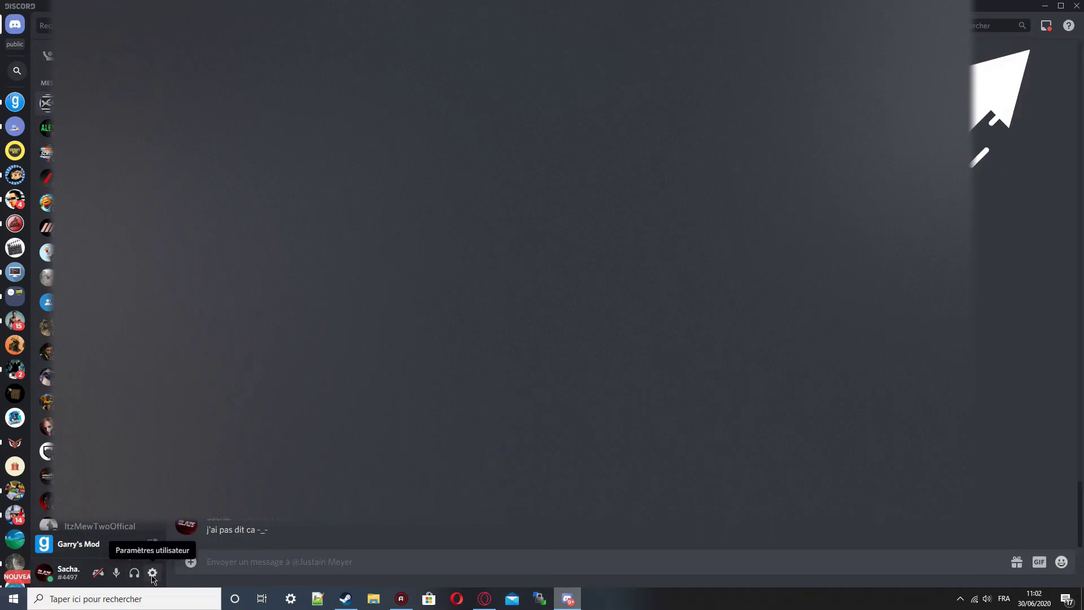
scroll(322, 439, "down", 2)
left_click(293, 404)
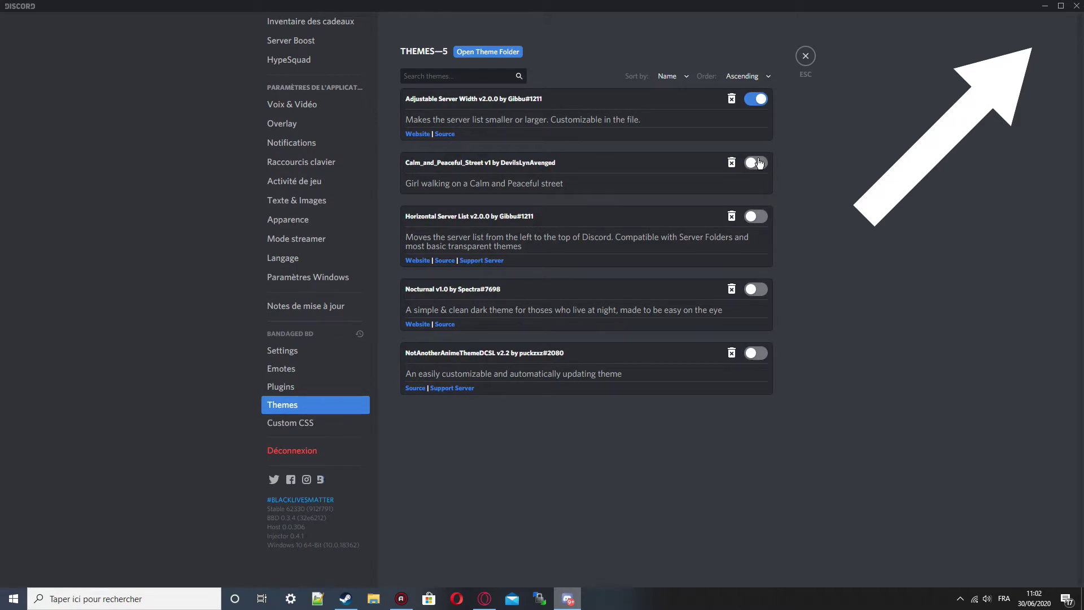
left_click(753, 164)
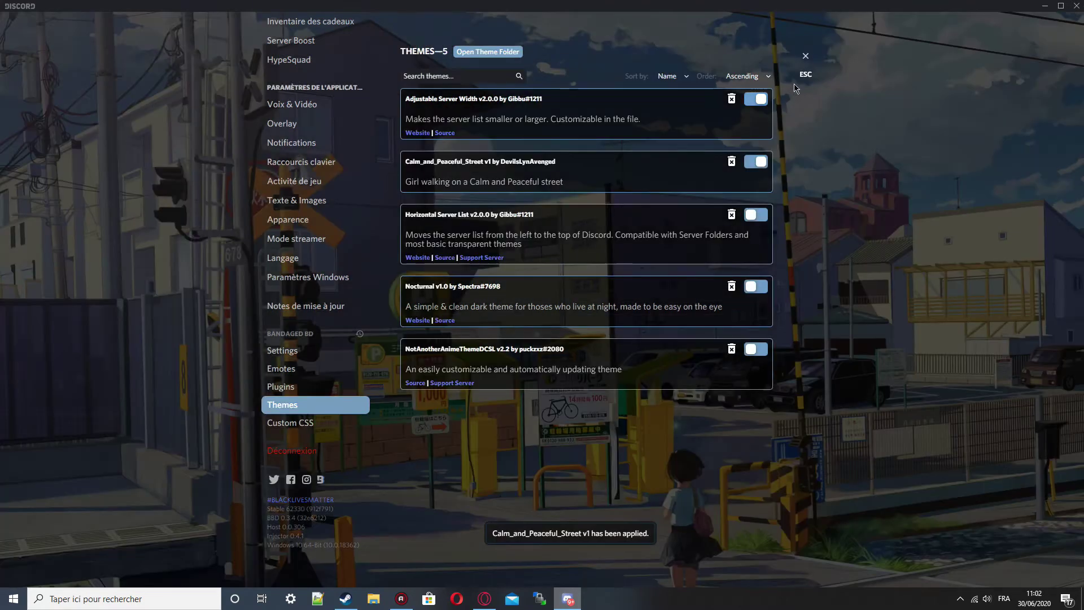
left_click(816, 47)
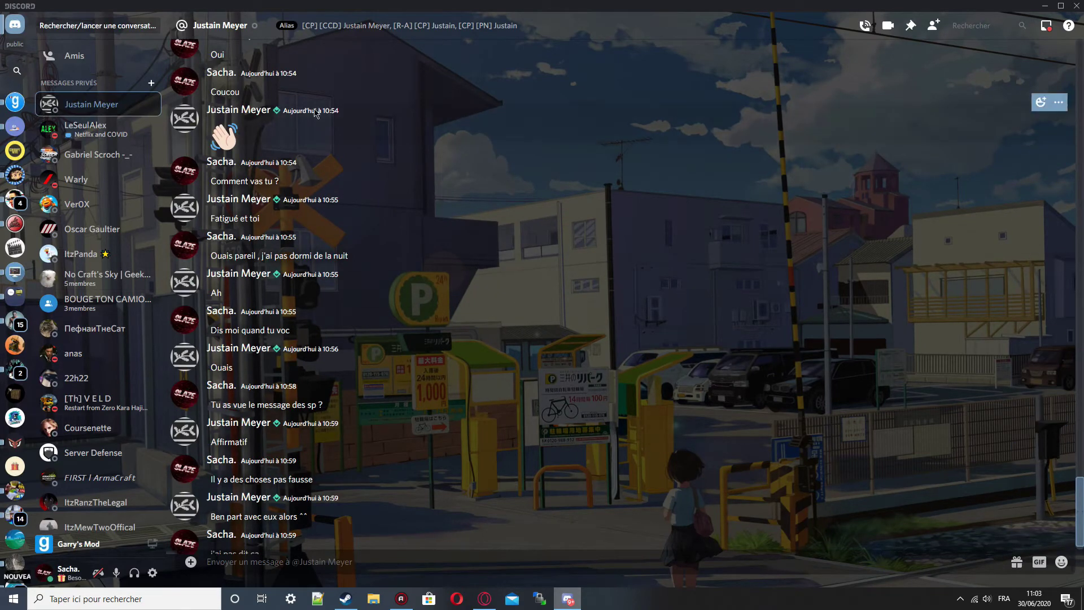
Reopen the user settings and bring the BandagedBD section into view.
left_click(152, 574)
scroll(299, 389, "down", 4)
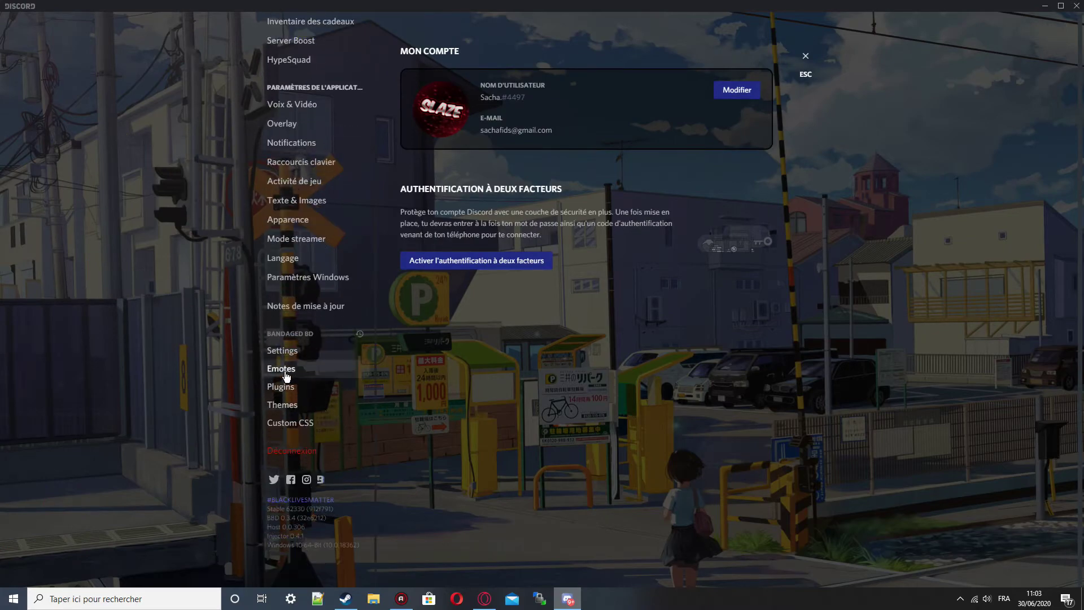
Switch to the browser, view the GIPHY GIF Maker page, and review the BetterDiscord Theme Generator's options and theme preview.
key("alt+Tab")
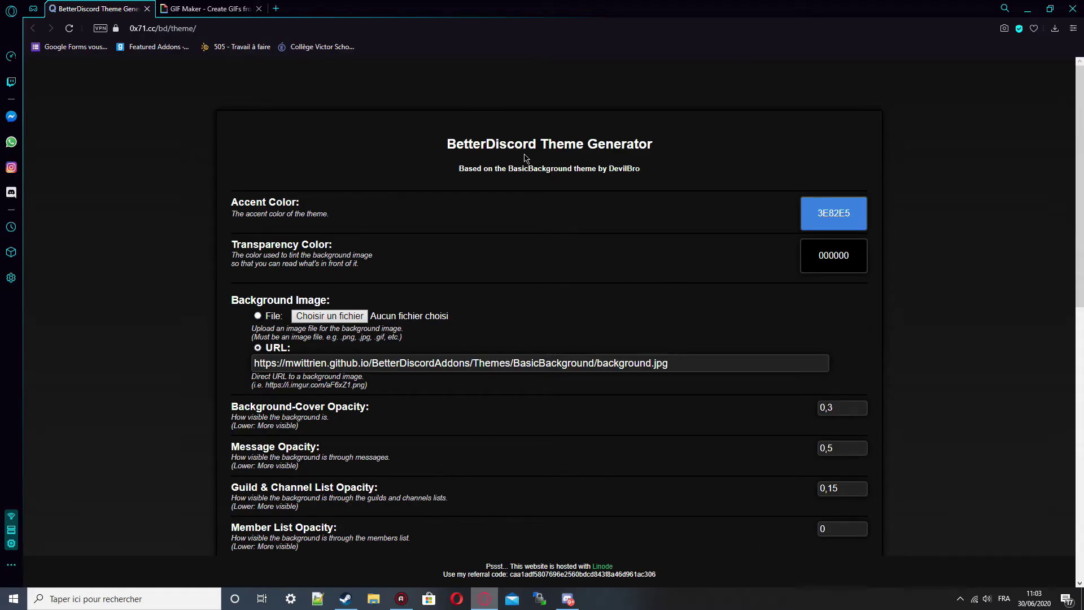
left_click(226, 8)
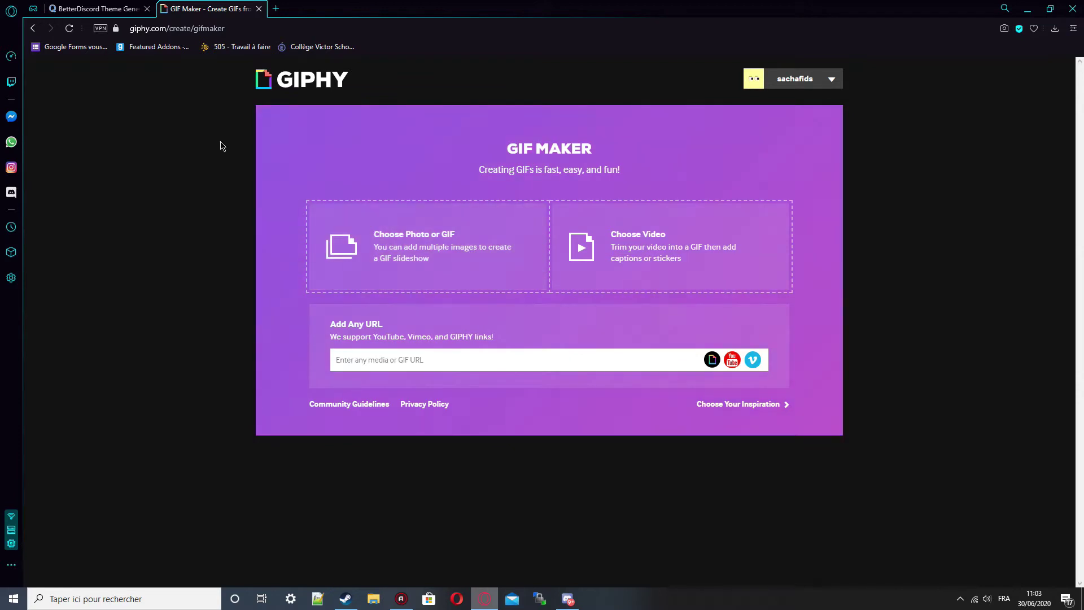
left_click(122, 8)
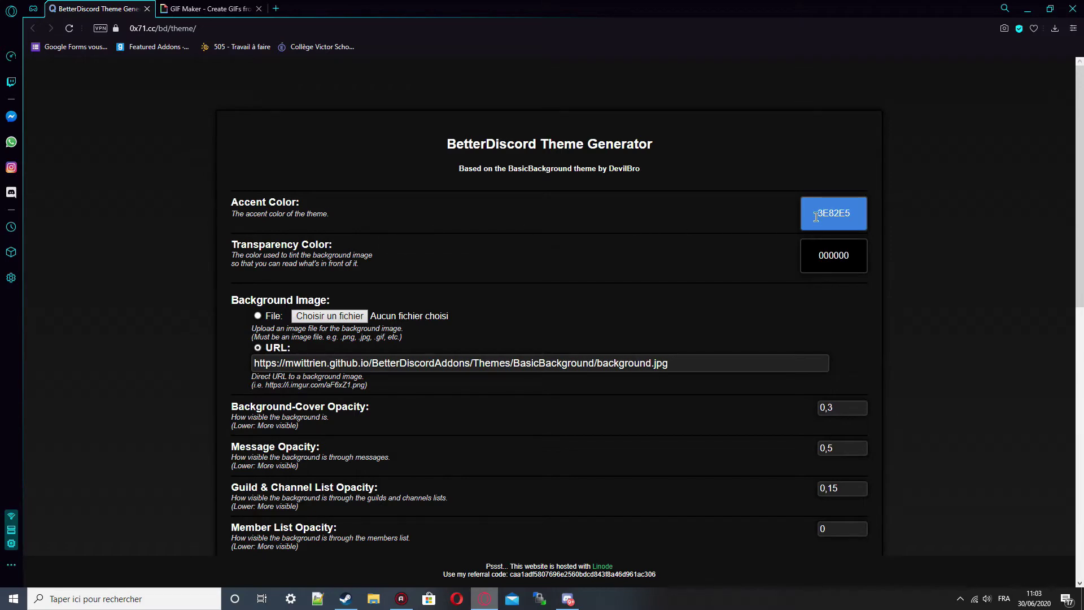
scroll(366, 322, "down", 10)
scroll(366, 322, "up", 5)
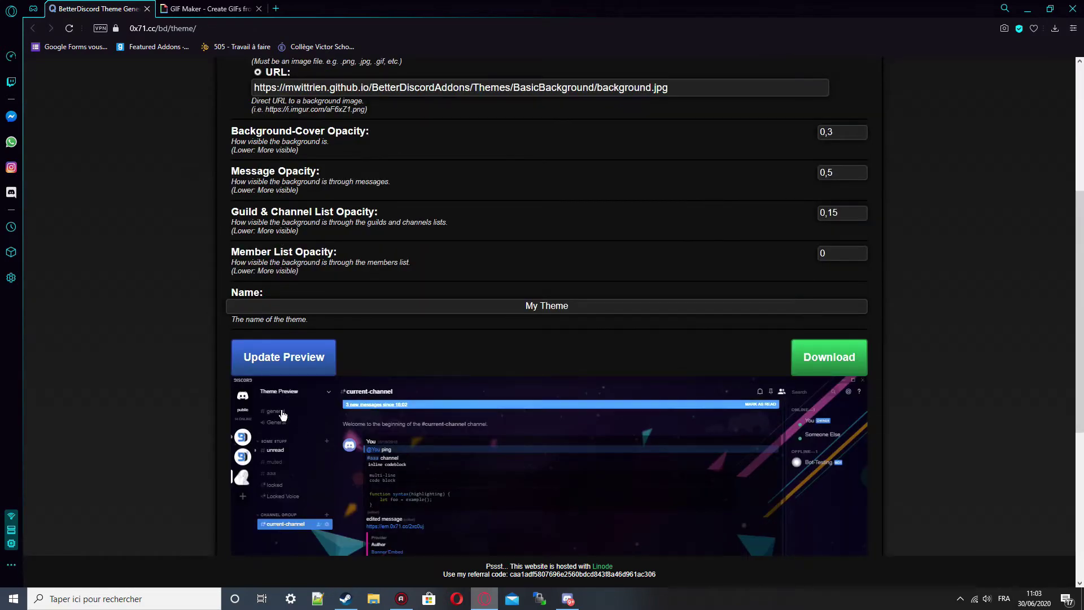
scroll(252, 470, "down", 3)
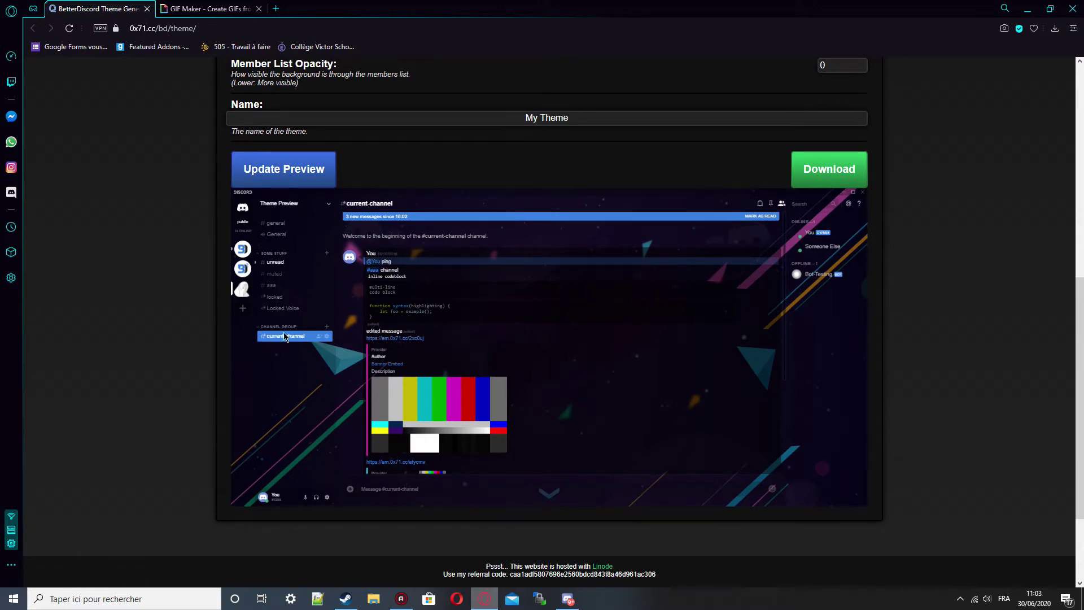
Set the theme's accent color to the green 00E50B and update the preview to check it.
scroll(563, 360, "up", 1)
scroll(562, 360, "up", 8)
left_click(828, 212)
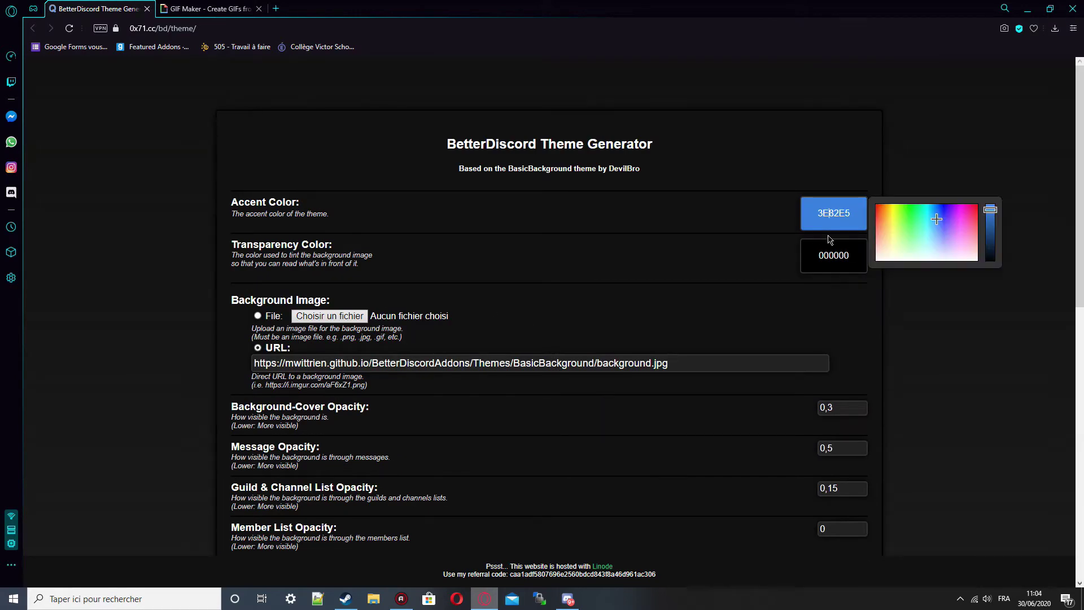
left_click_drag(937, 219, 911, 170)
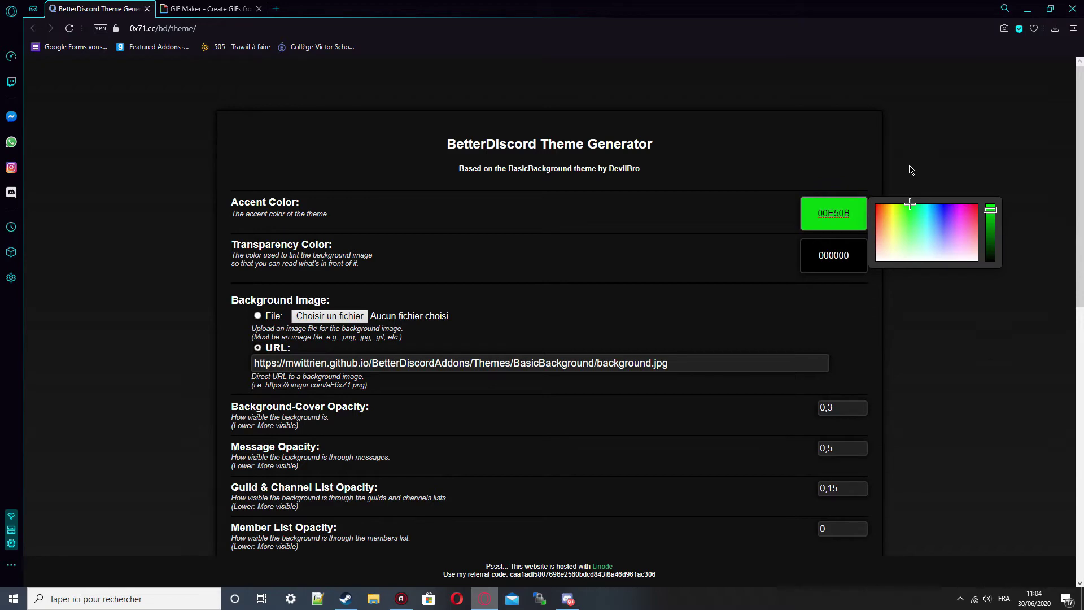
left_click(911, 169)
scroll(766, 243, "down", 6)
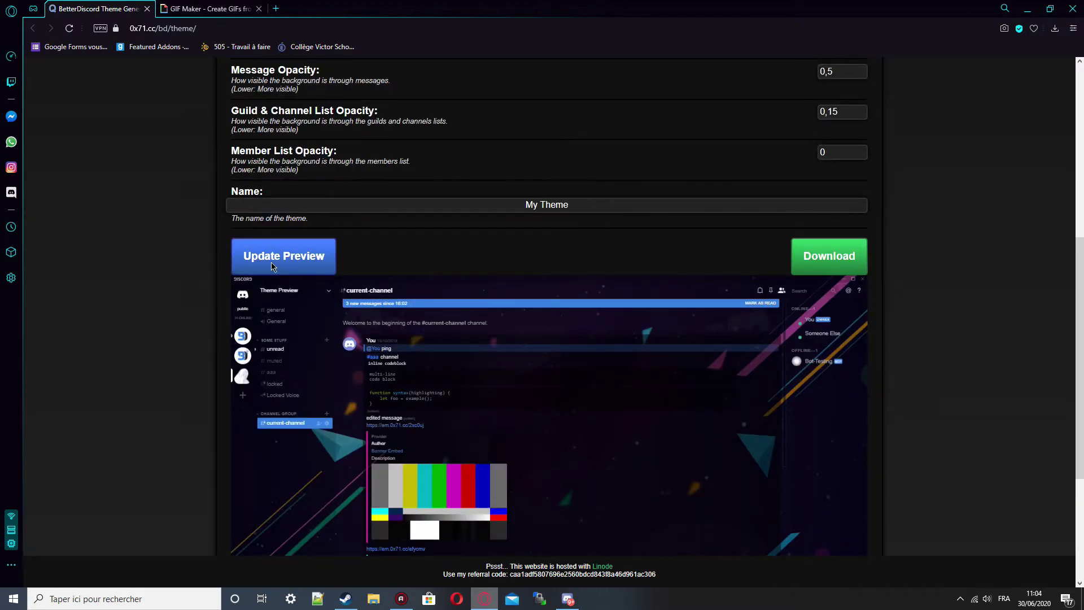
left_click(271, 263)
scroll(163, 314, "down", 3)
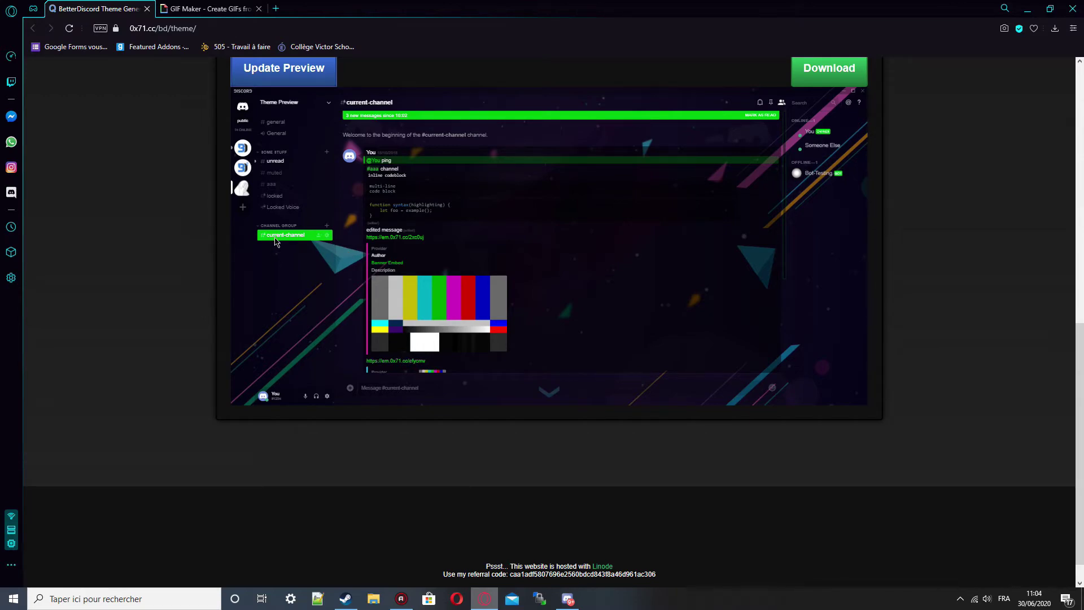
Set the transparency color to the pale yellow-green EAFFAB and check it in the theme preview.
scroll(527, 371, "up", 3)
scroll(367, 307, "up", 6)
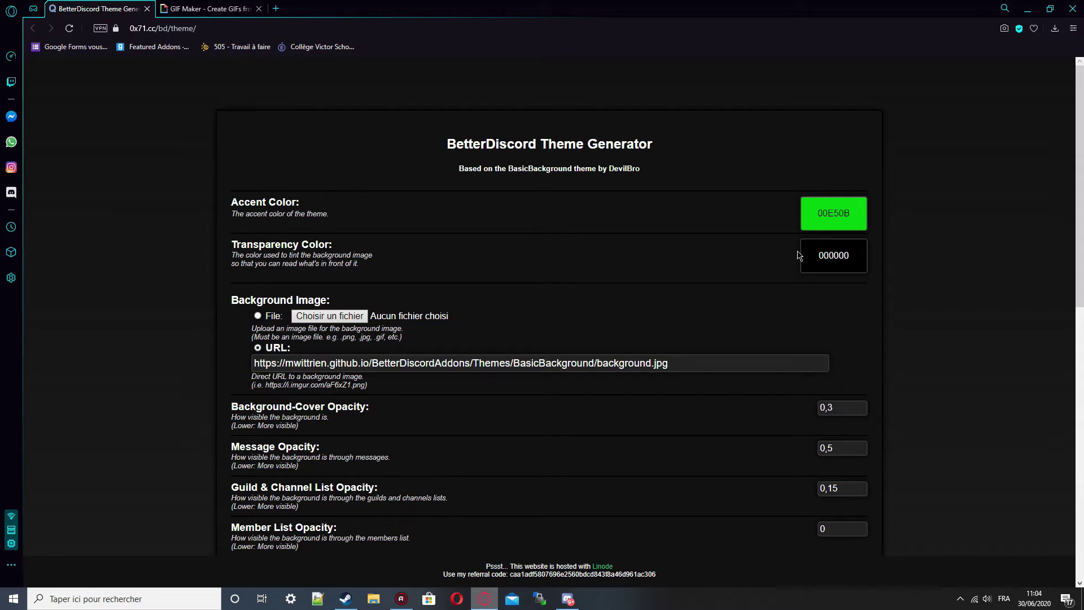
left_click(836, 257)
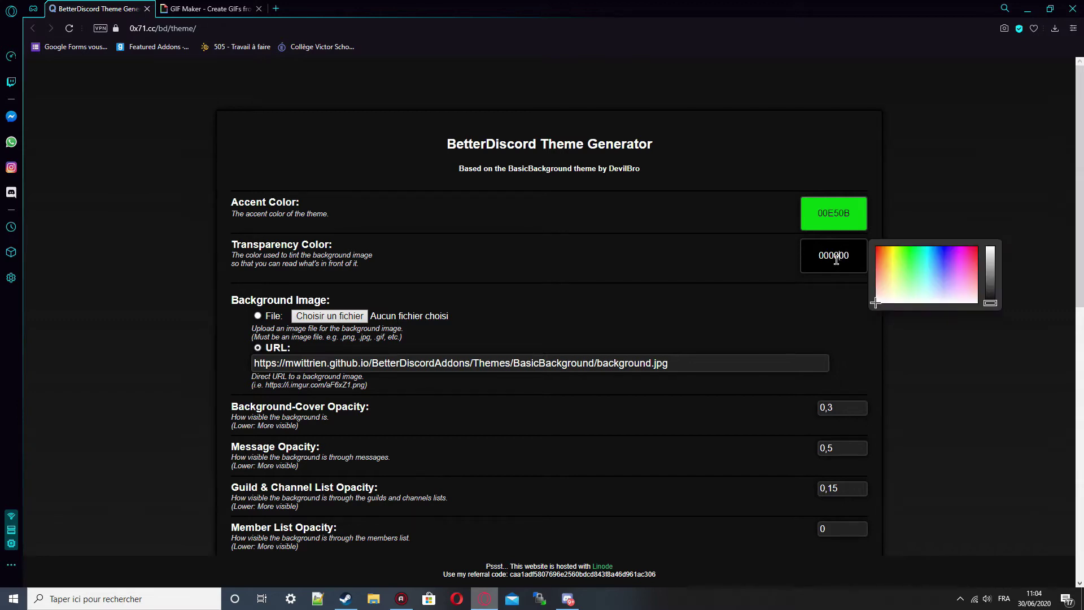
left_click(904, 288)
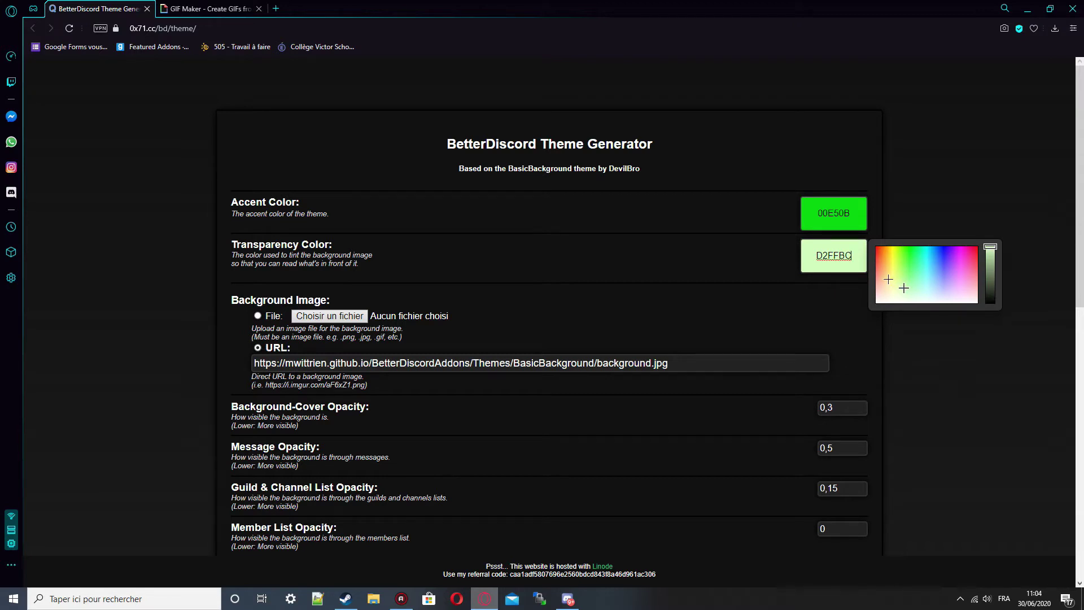
mouse_move(888, 279)
left_mouse_down()
mouse_move(909, 281)
mouse_move(897, 283)
mouse_move(910, 228)
left_mouse_up()
left_click(909, 227)
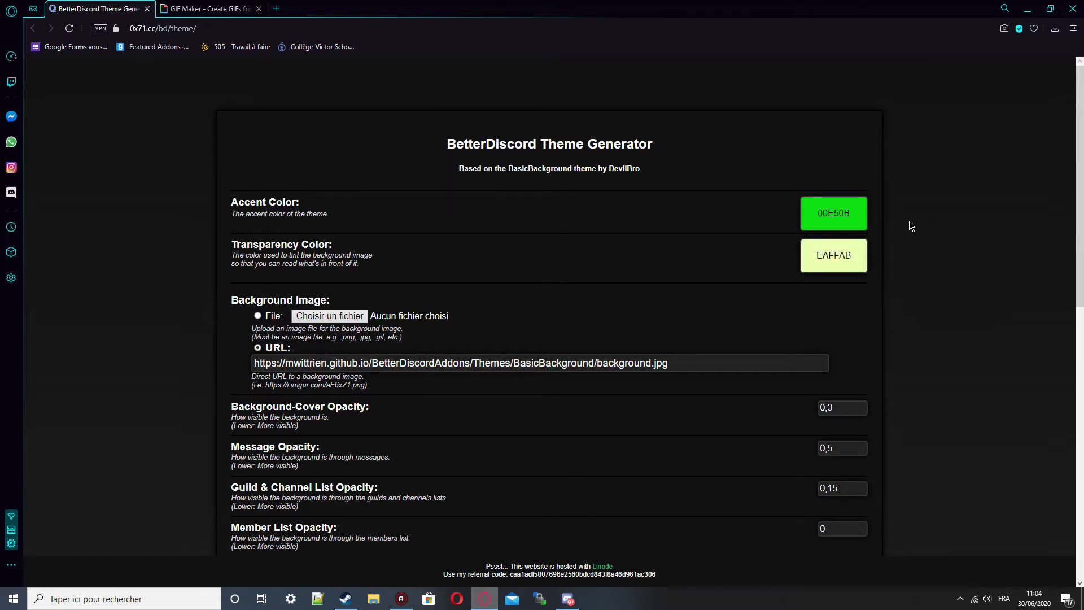
scroll(646, 310, "down", 10)
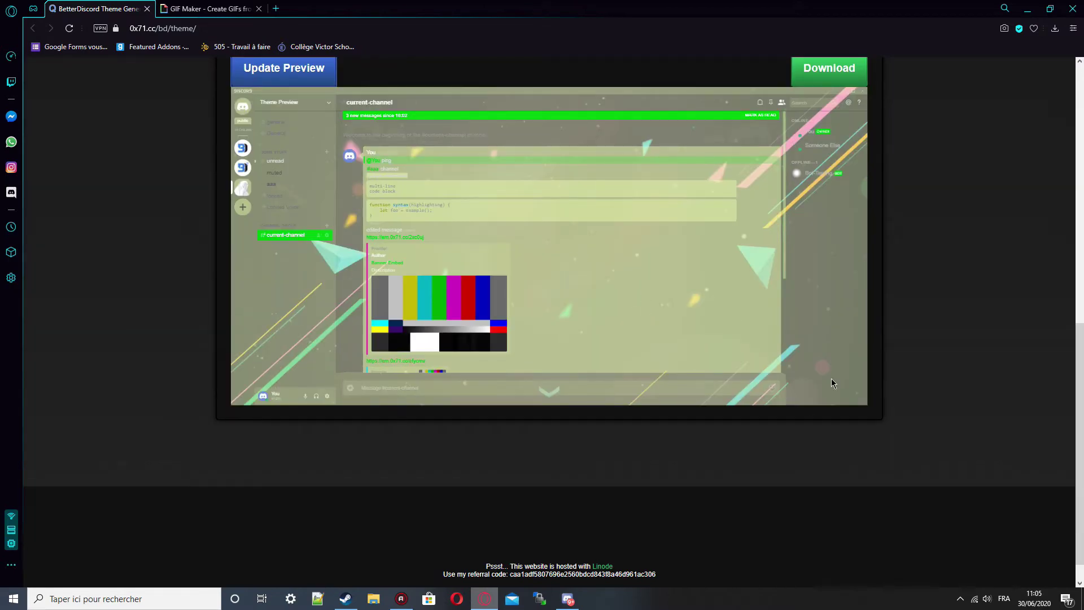
Lighten the transparency color to the cream shade FEFFD6 and check it in the theme preview.
scroll(808, 278, "up", 7)
scroll(894, 148, "up", 3)
left_click(835, 265)
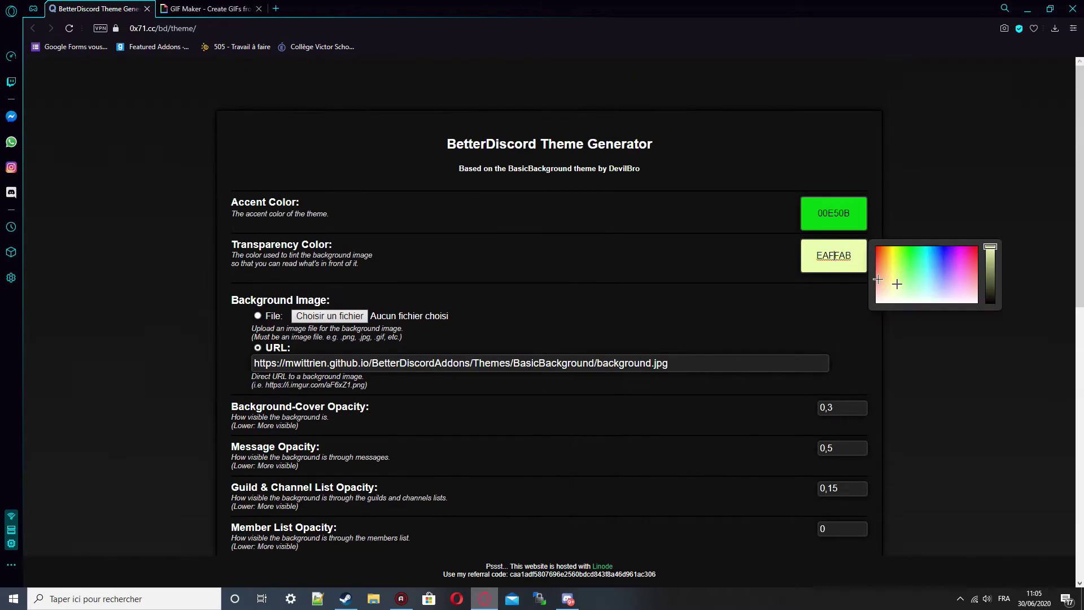
left_click_drag(896, 285, 892, 294)
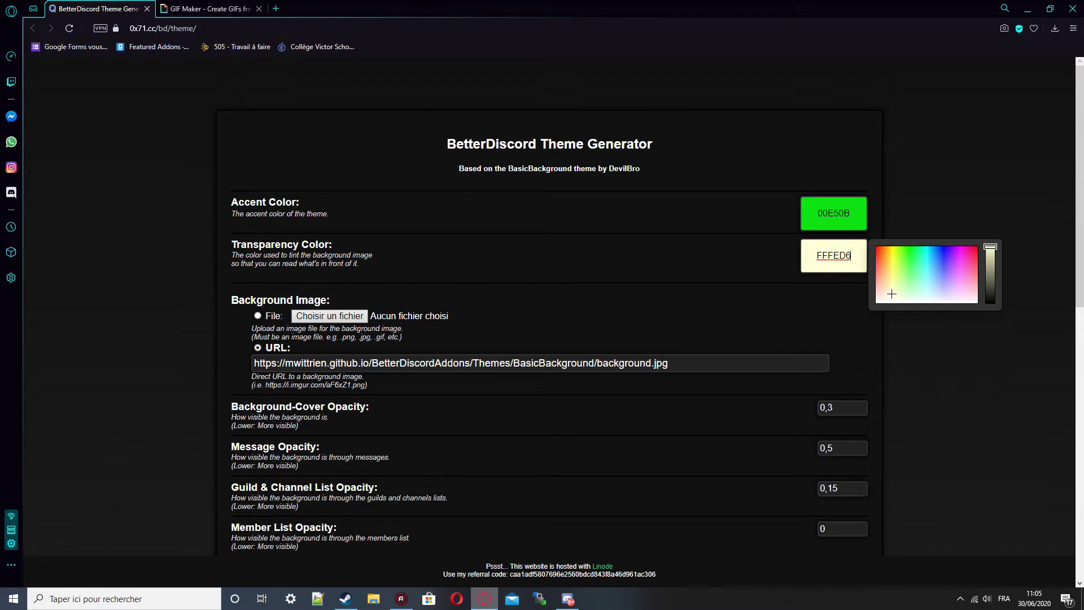
scroll(370, 353, "down", 10)
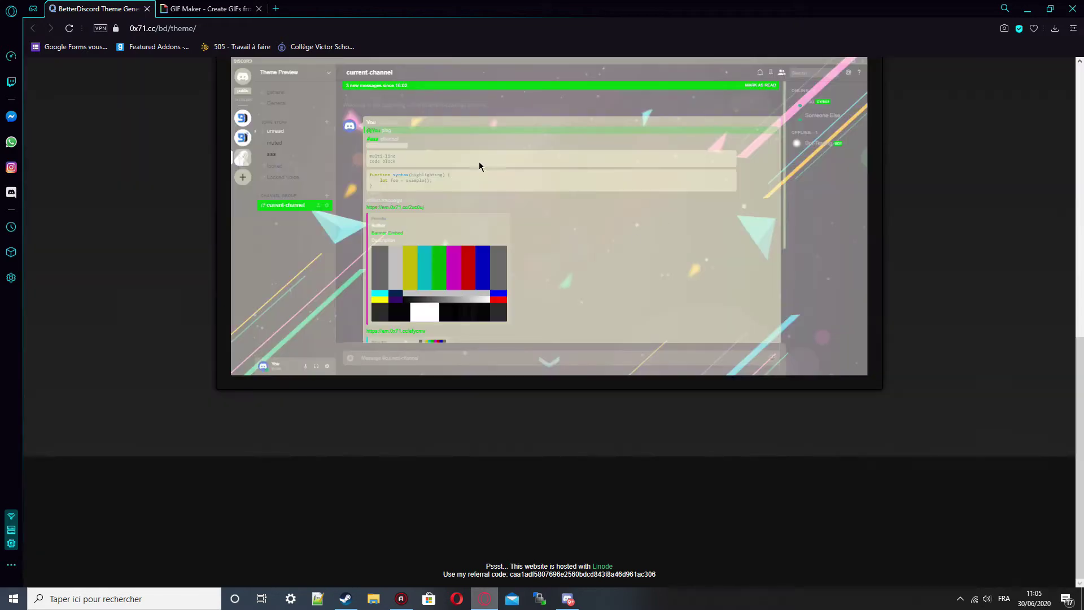
Set the transparency color back to black, 000000, and update the preview.
scroll(466, 282, "up", 10)
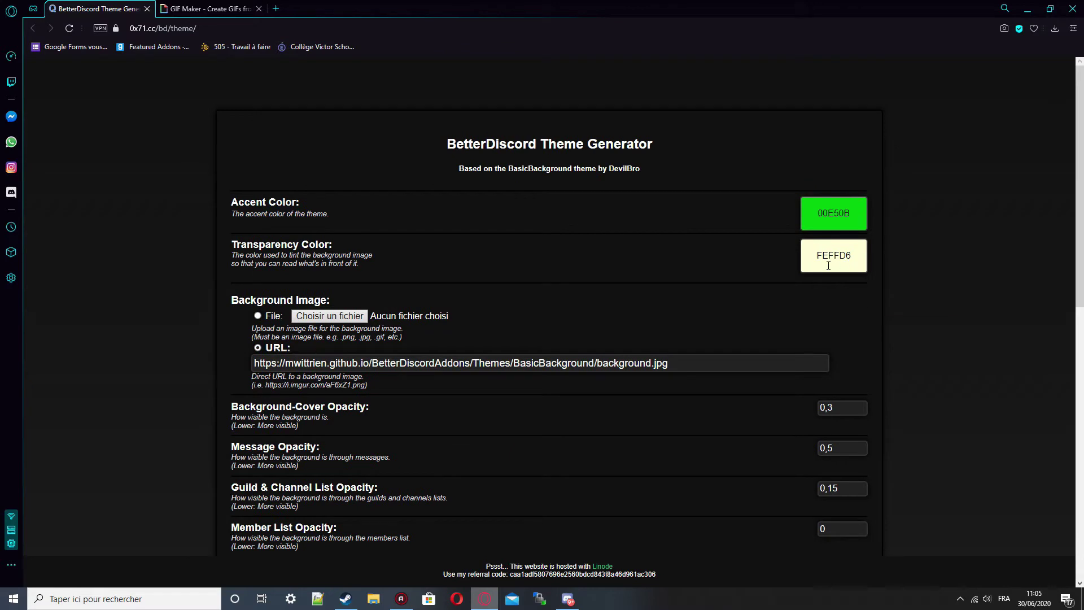
left_click(828, 265)
double_click(827, 253)
type("00000")
left_click(734, 247)
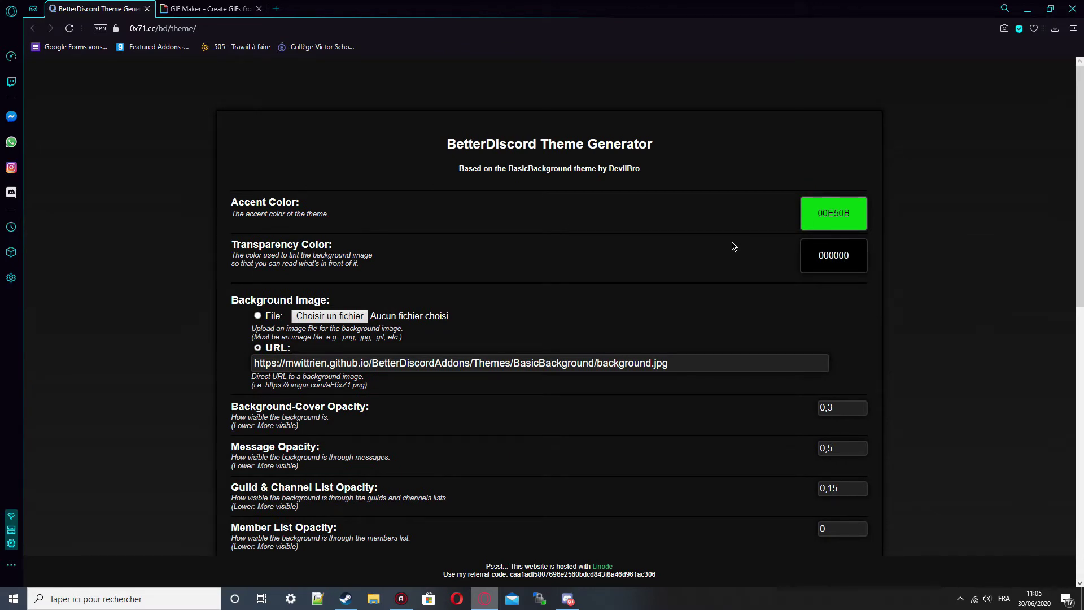
scroll(613, 364, "down", 6)
left_click(321, 266)
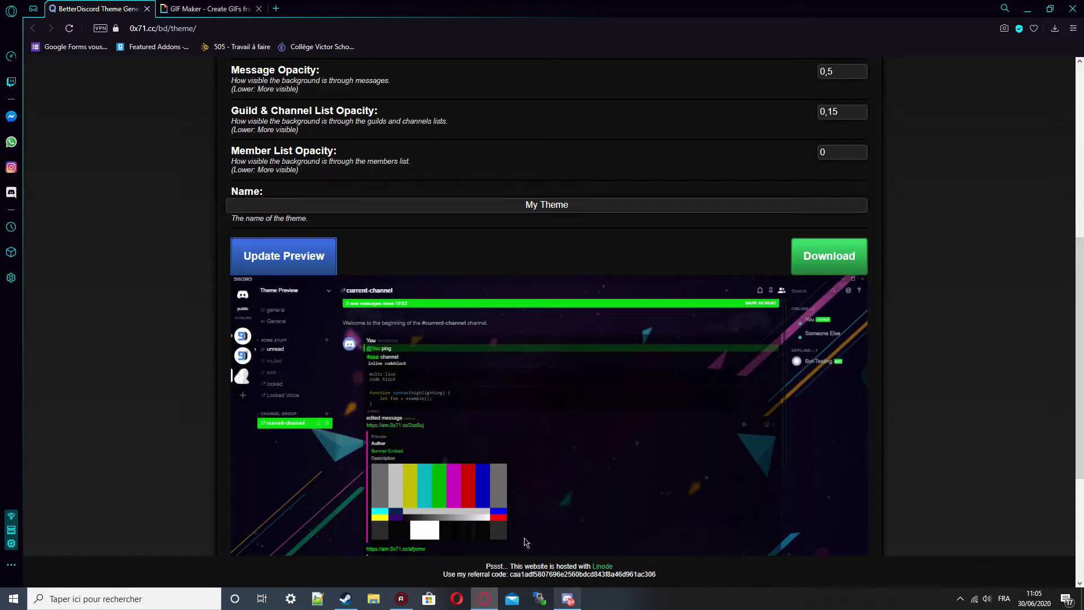
scroll(554, 520, "up", 7)
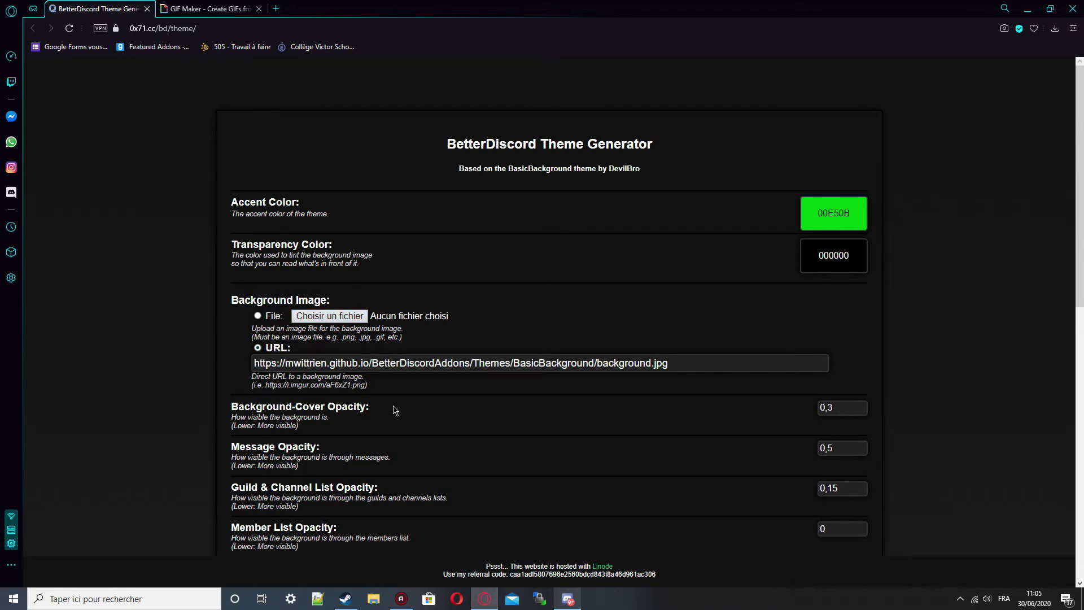
left_click(258, 316)
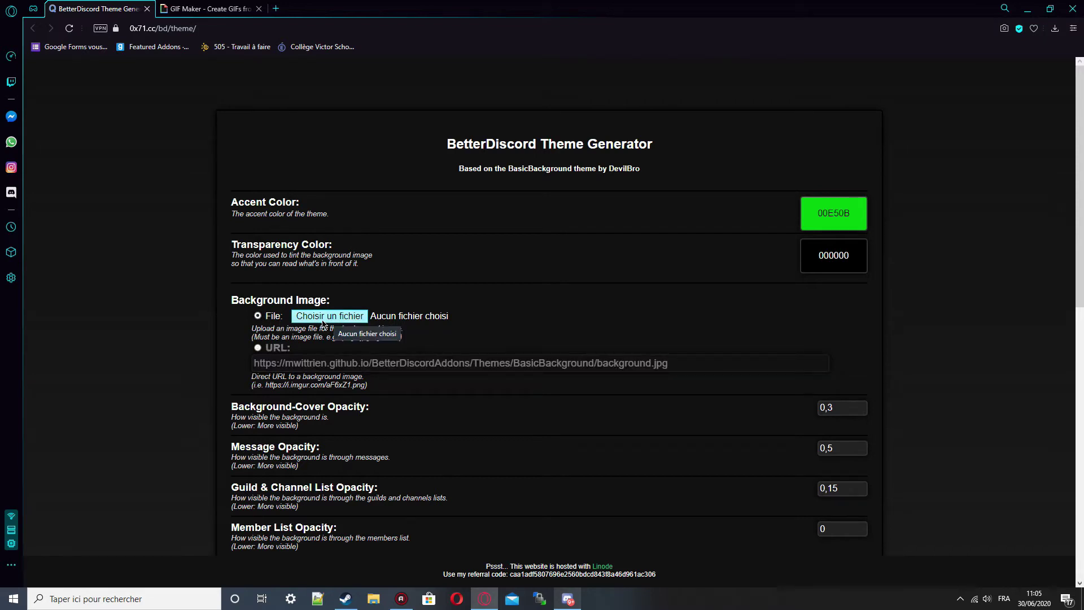
left_click(346, 320)
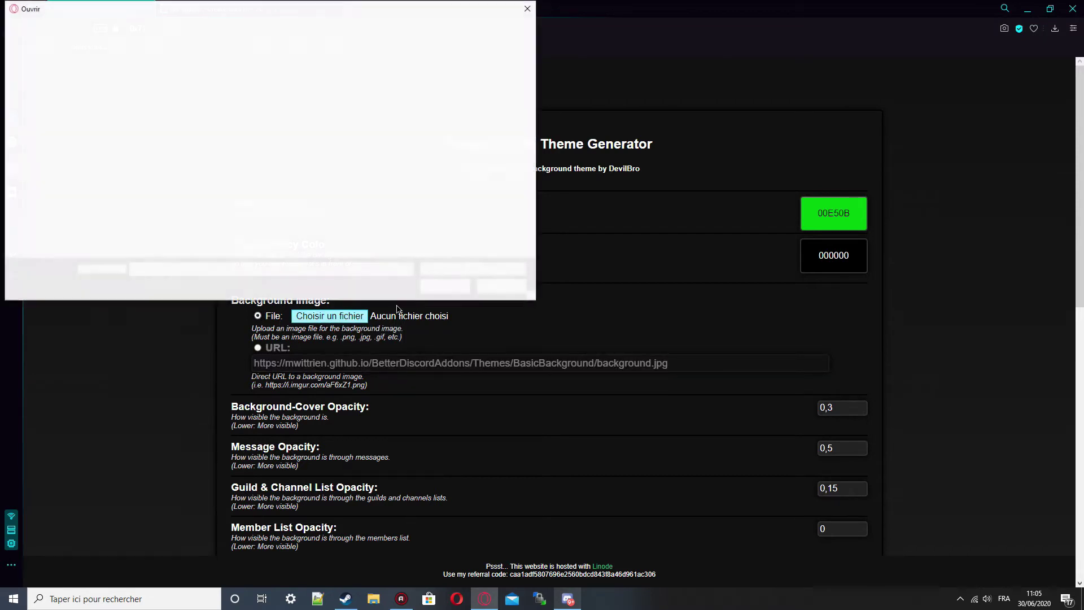
left_click(41, 207)
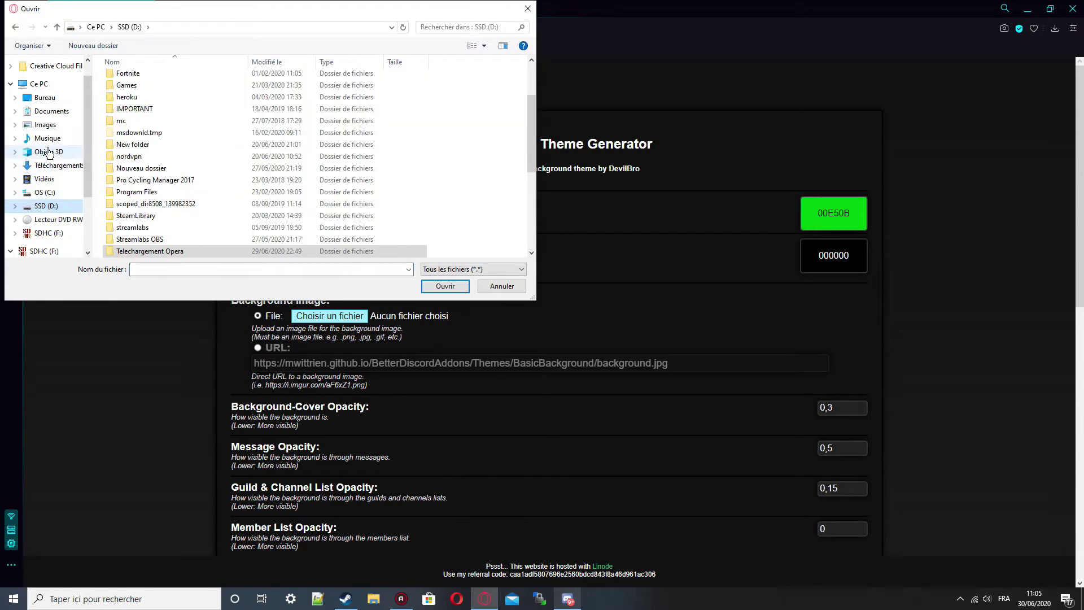
left_click(51, 129)
scroll(266, 169, "down", 1)
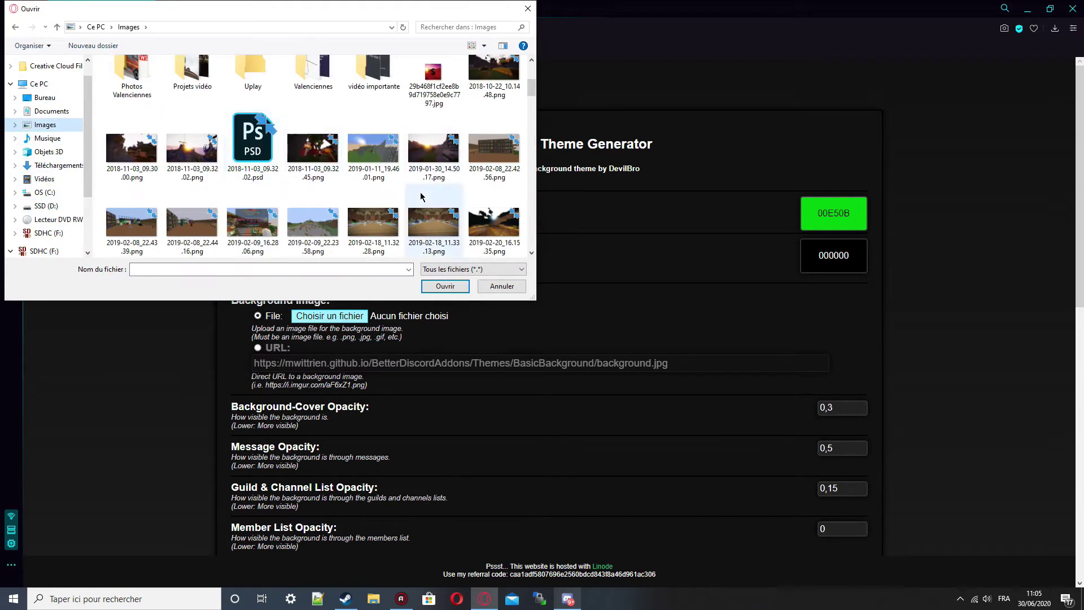
left_click(527, 9)
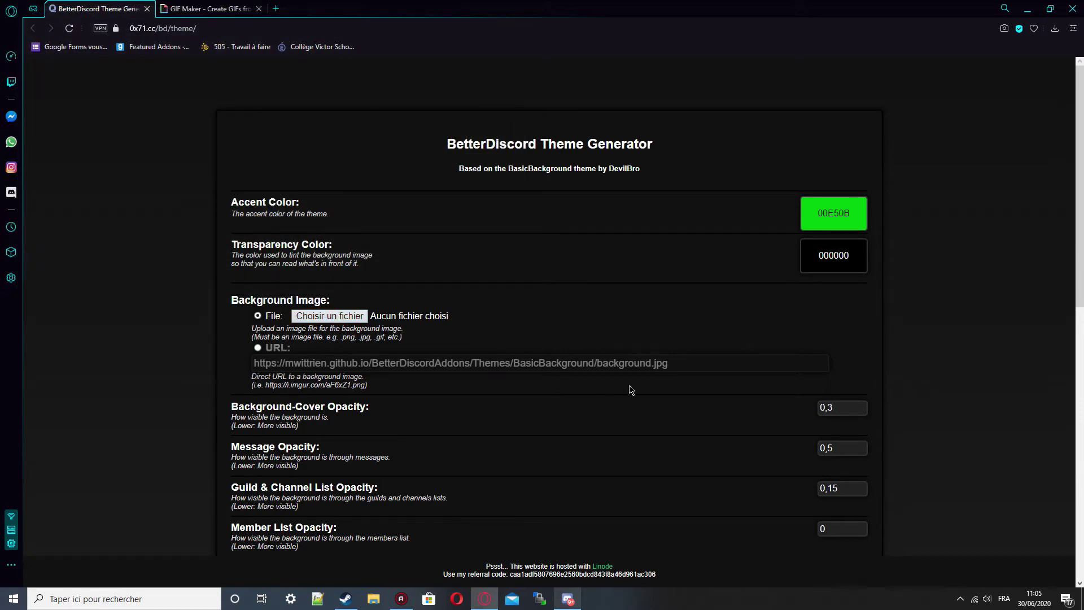
Switch to Discord and copy the link of the 17 June image with the ATTENTION sign in the images channel.
left_click(569, 598)
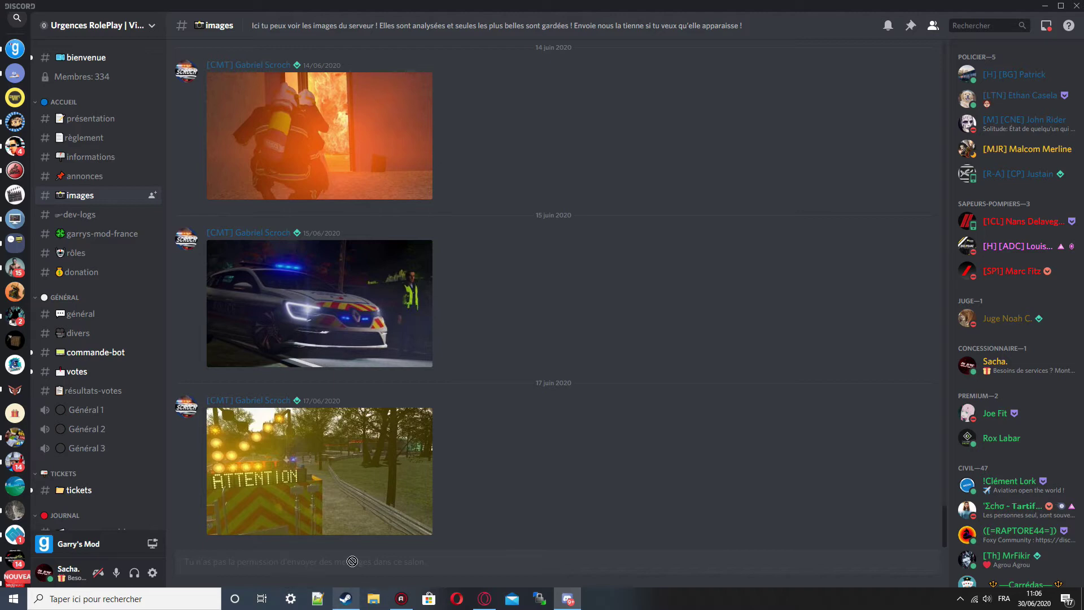
right_click(286, 457)
left_click(333, 507)
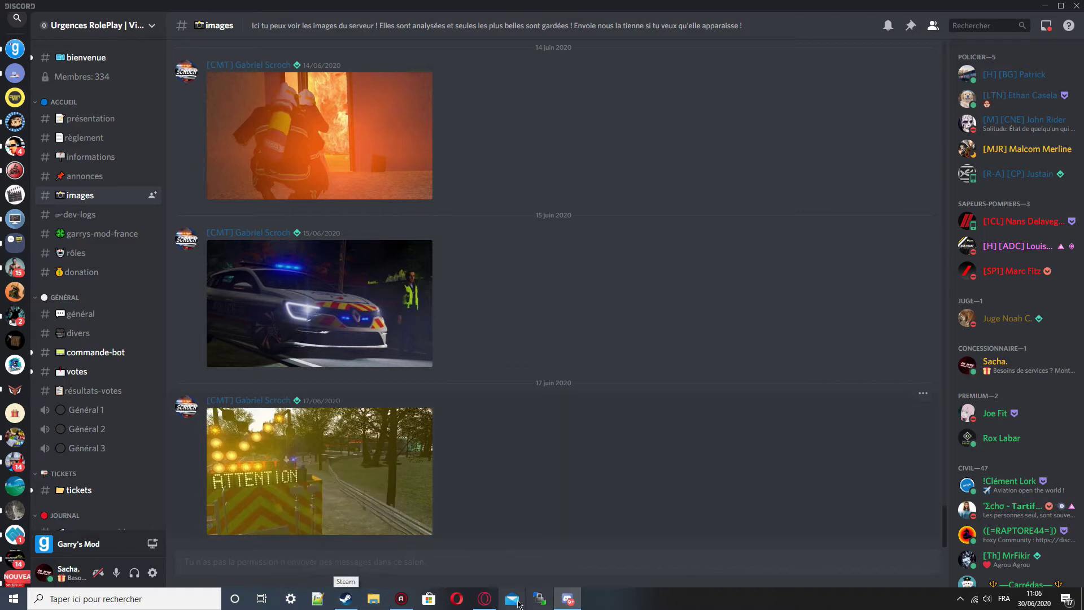
Back in the browser, replace the background image URL with the copied Discord image link and select URL as the image source.
left_click(484, 599)
triple_click(384, 364)
key("ctrl+v")
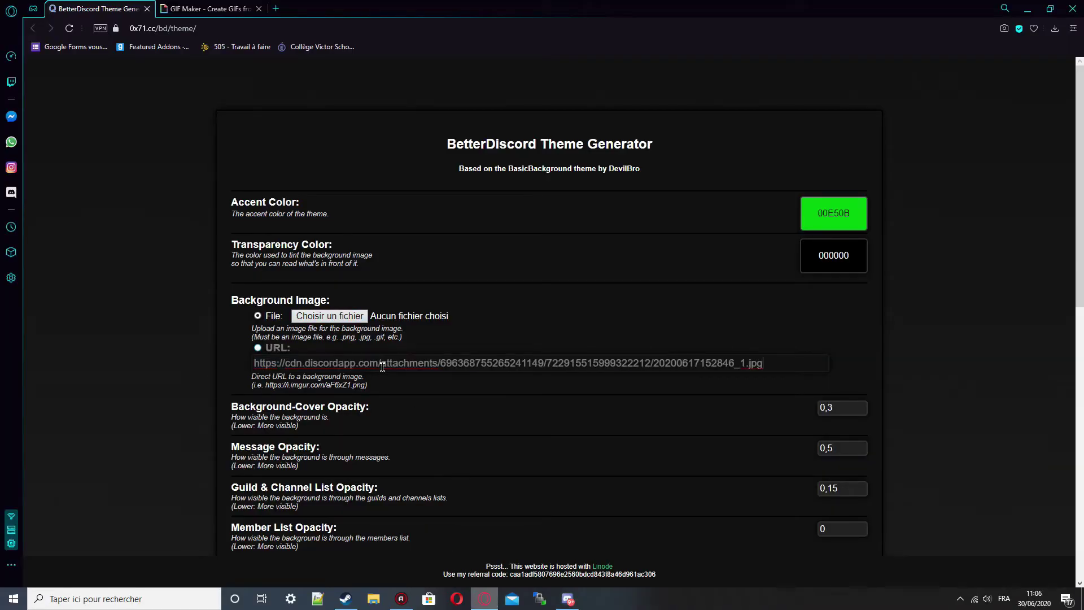
left_click(256, 351)
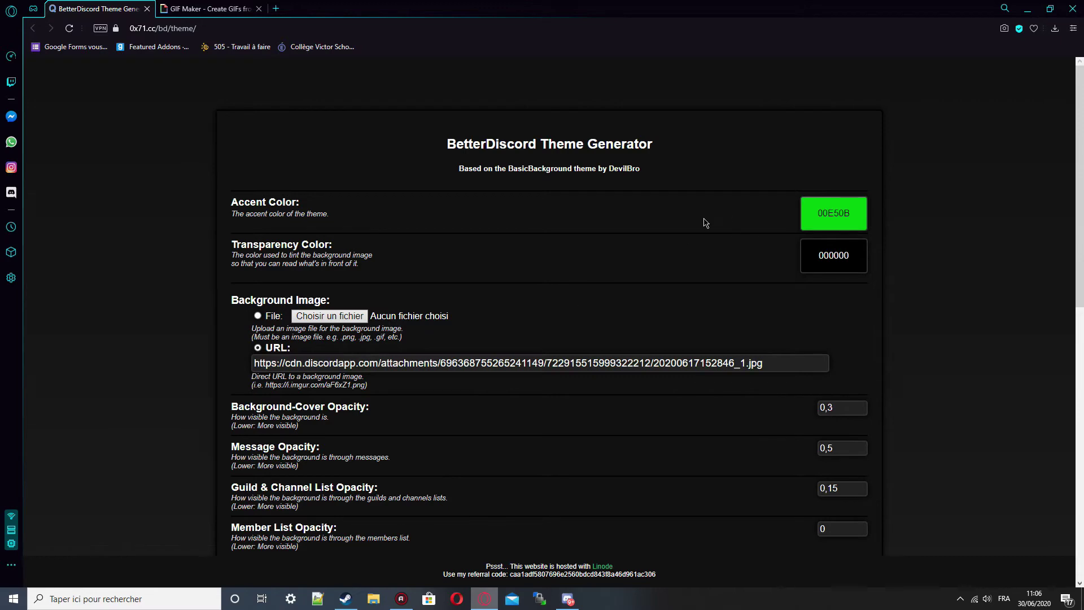
Update the theme preview and inspect how the ATTENTION sign image looks as the background.
scroll(319, 248, "down", 10)
scroll(316, 247, "up", 3)
left_click(291, 258)
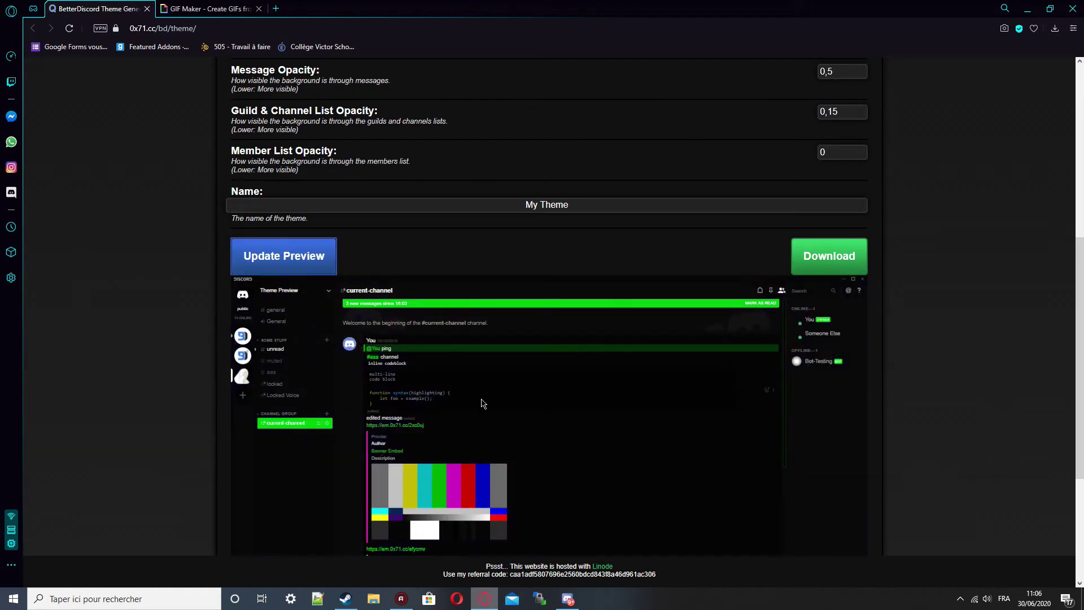
scroll(482, 402, "down", 6)
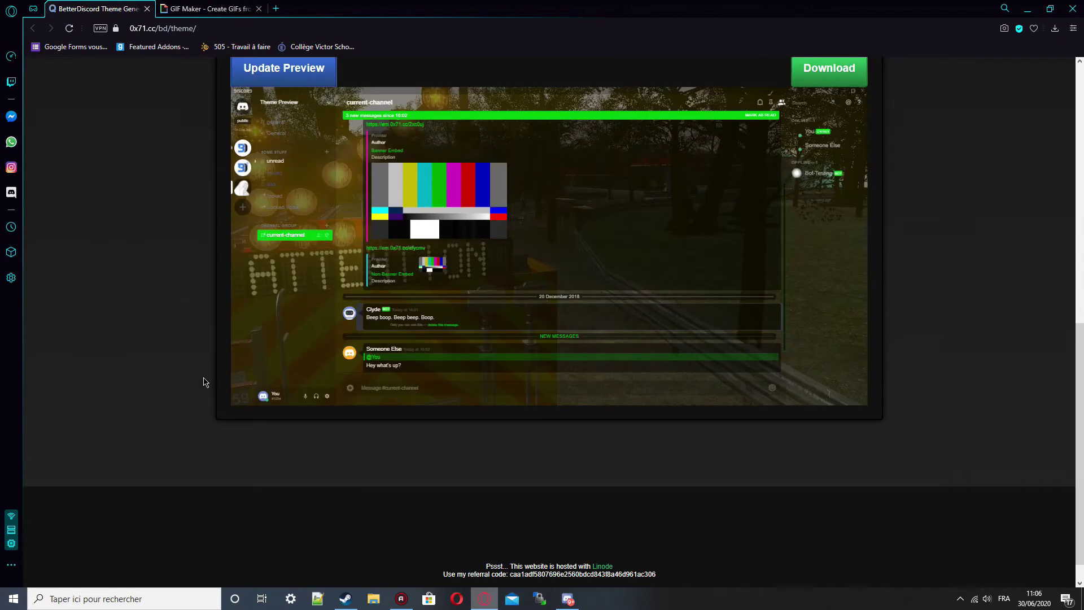
Clear the Discord image link from the background image URL.
scroll(719, 298, "up", 3)
scroll(378, 282, "up", 10)
left_click(744, 365)
key("ctrl+a")
key("BackSpace")
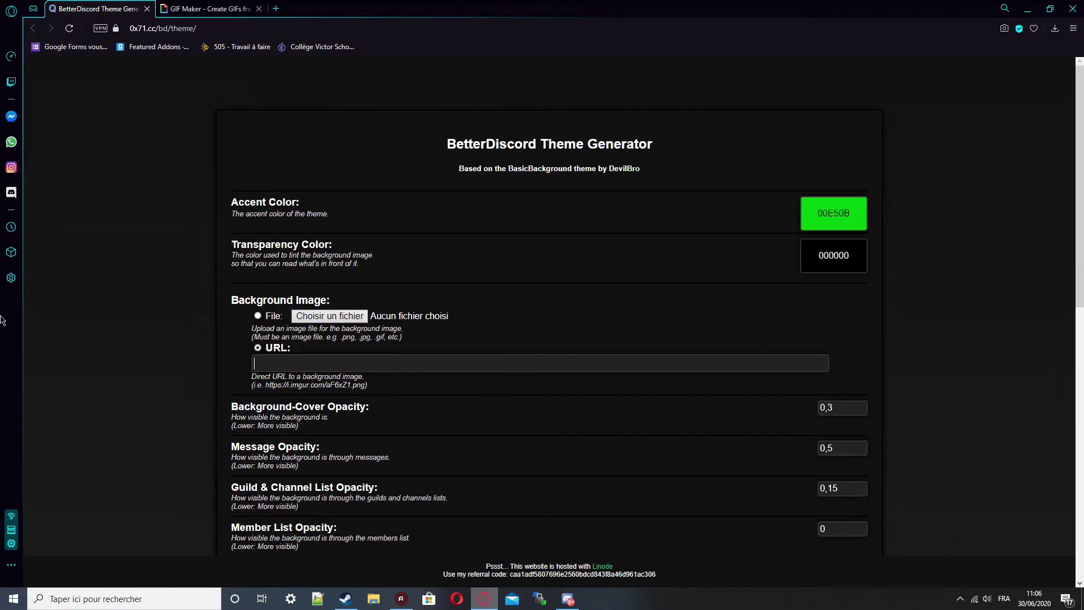
Switch the background image source to File and choose IMG_1356.JPG from the Bureau folder.
left_click(258, 318)
left_click(327, 318)
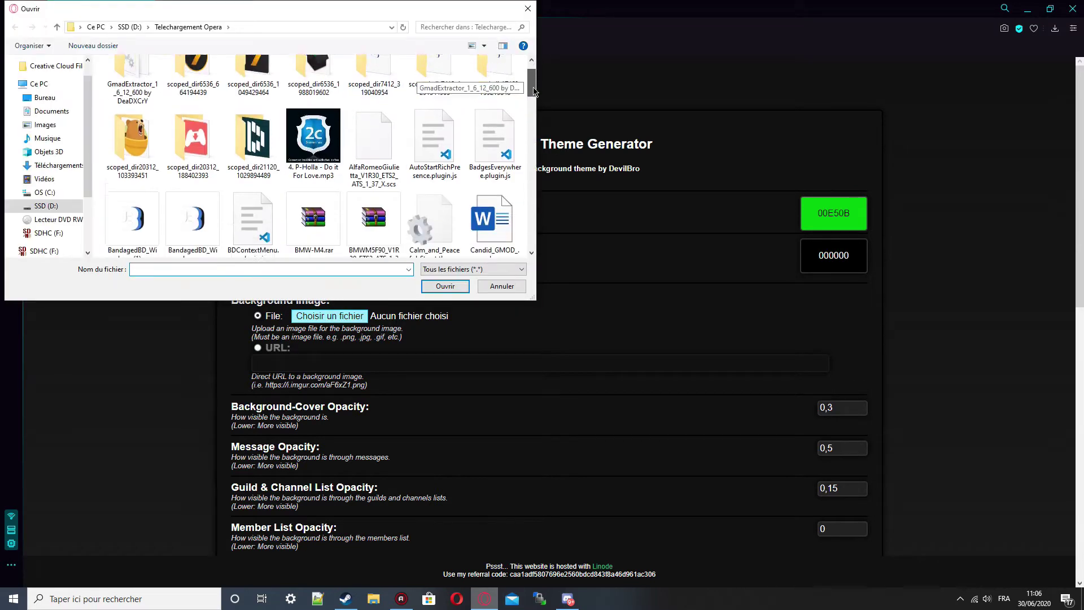
left_click(63, 103)
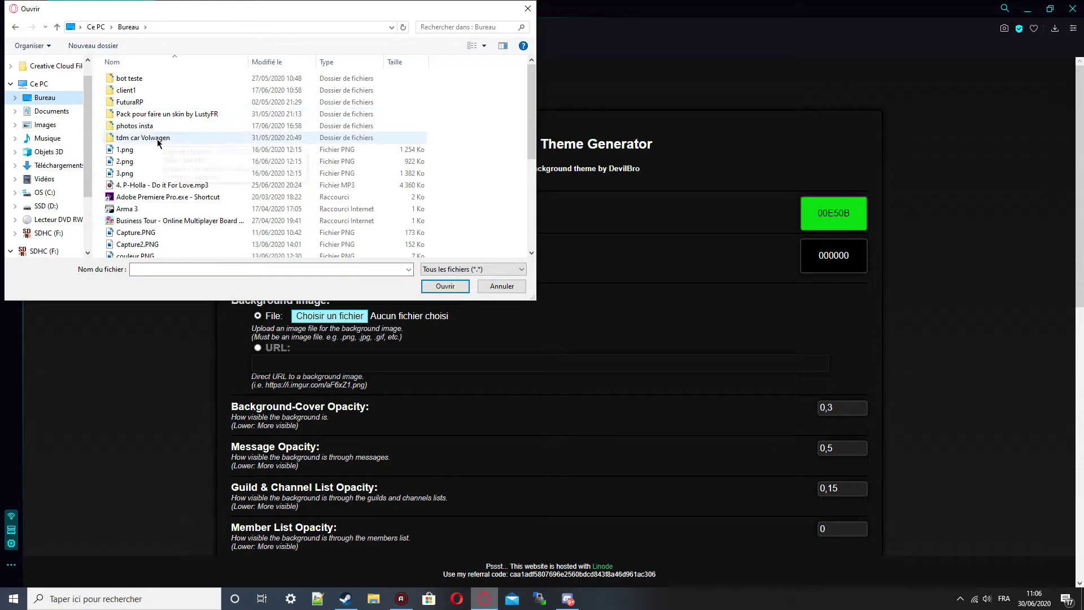
scroll(148, 141, "down", 4)
double_click(142, 218)
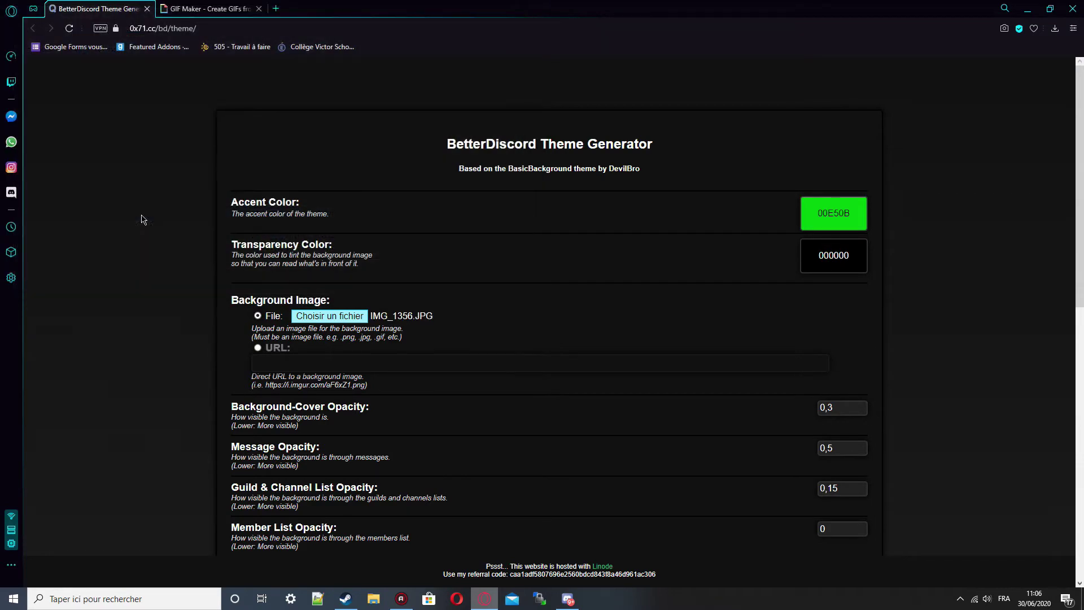
Refresh the theme preview with the uploaded IMG_1356.JPG background and look it over.
scroll(325, 321, "down", 10)
scroll(325, 321, "up", 6)
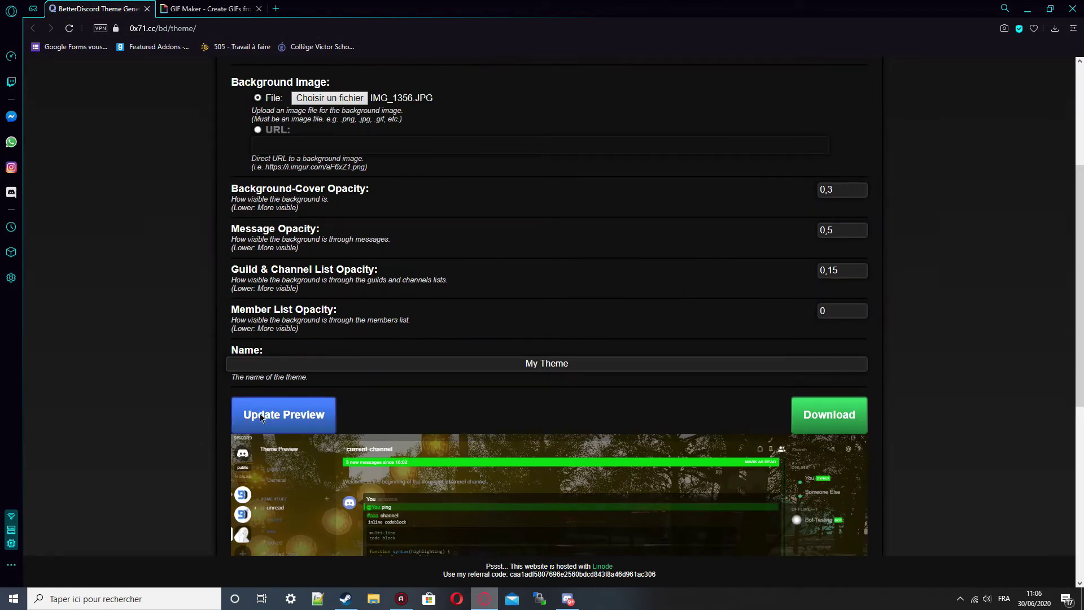
left_click(290, 419)
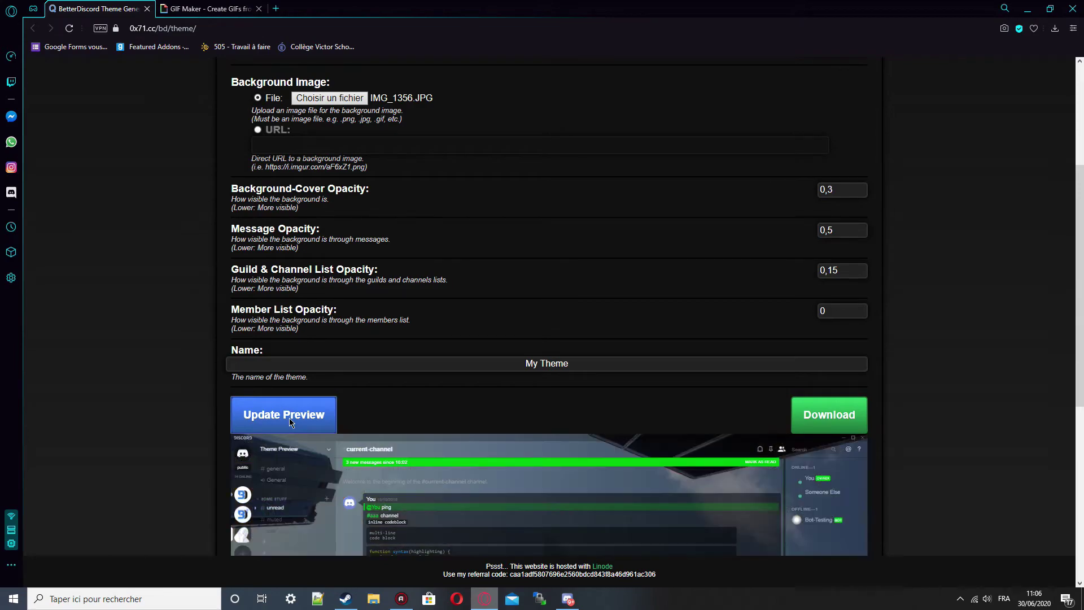
scroll(679, 281, "down", 3)
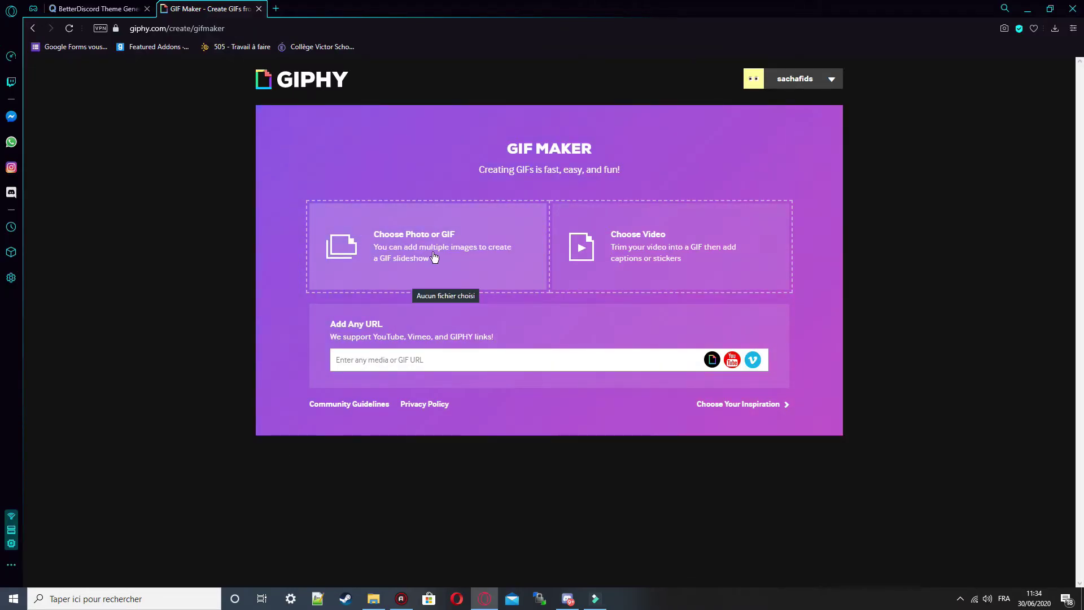
In the GIPHY GIF Maker, load the skyscraper photo from the Bureau folder and apply the Glitch filter.
left_click(396, 251)
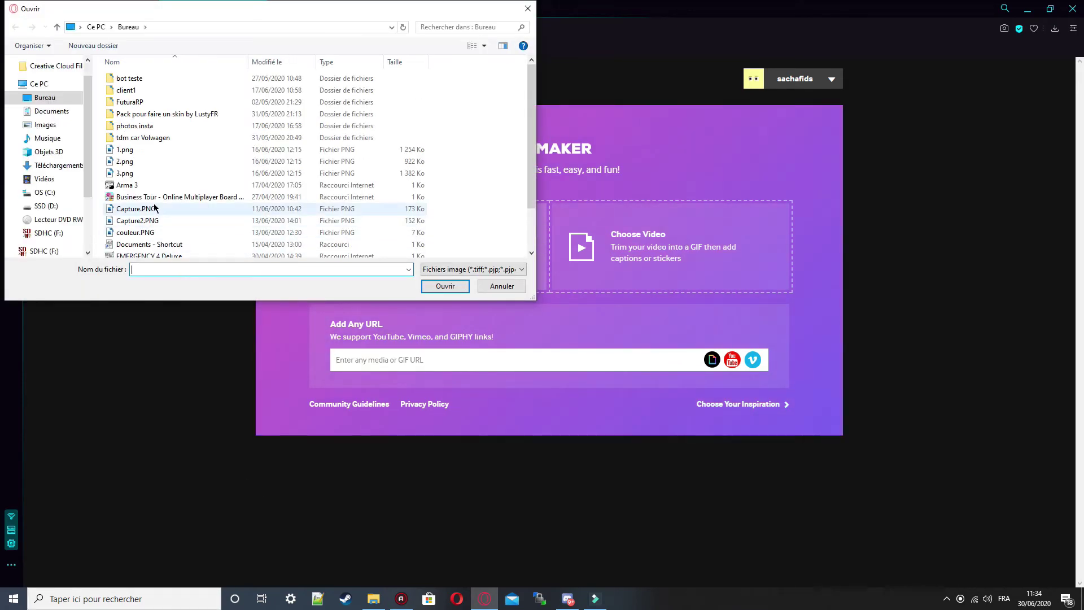
scroll(154, 214, "down", 2)
double_click(146, 238)
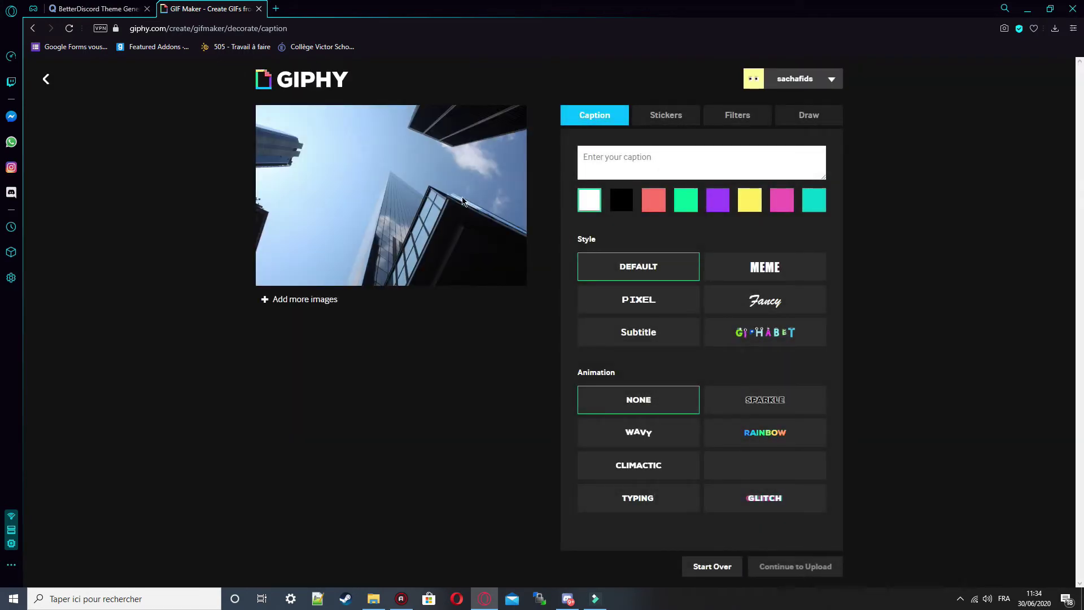
left_click(728, 118)
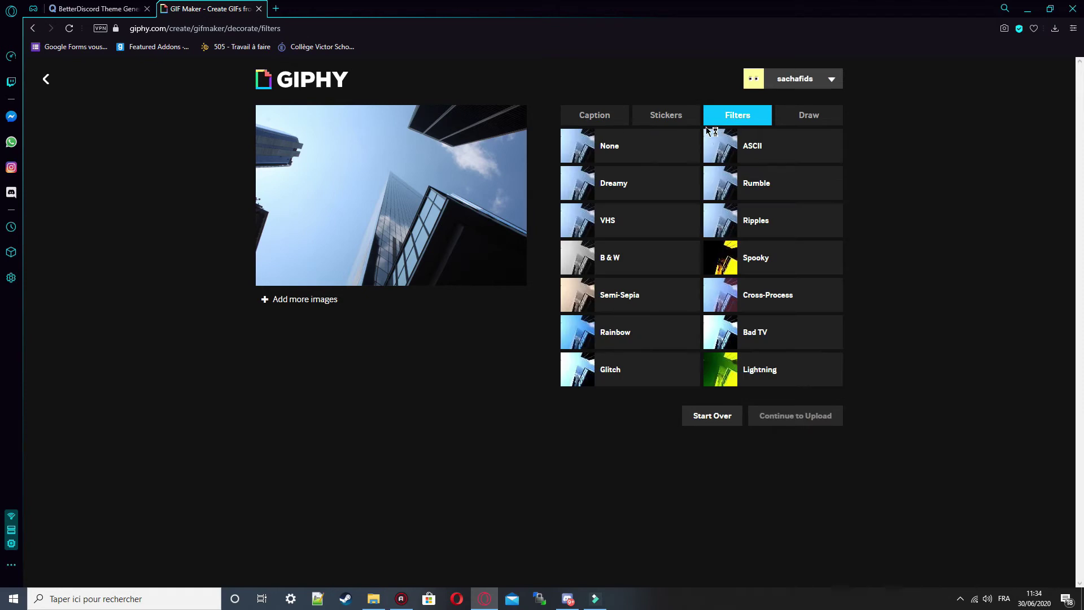
left_click(612, 375)
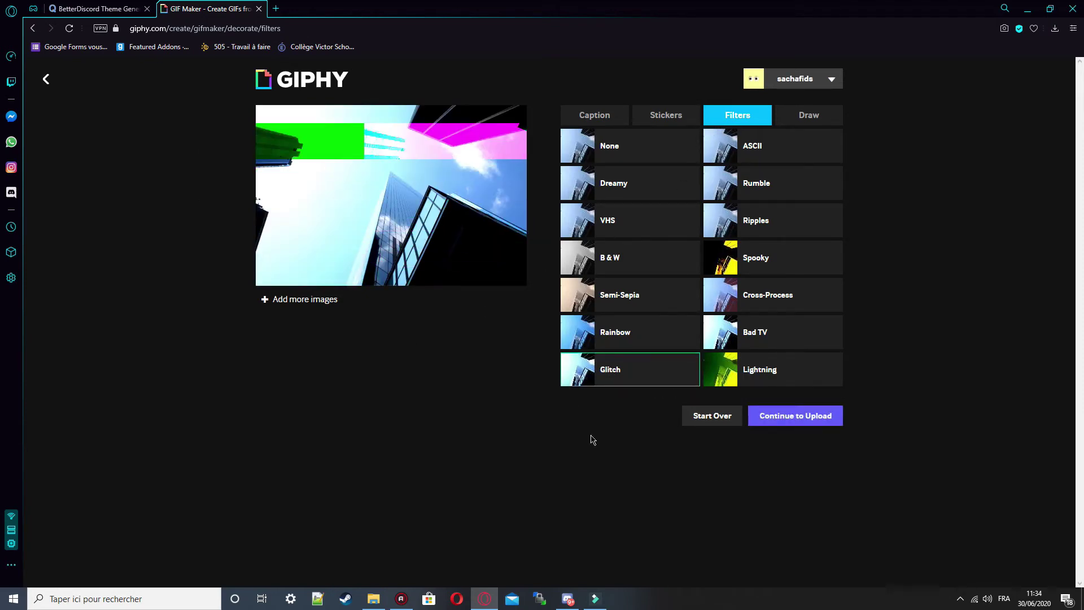
Try the Dreamy, VHS, Spooky, Ripples, Rumble, ASCII, Bad TV, Lightning and Cross-Process filters on the skyscraper photo.
left_click(625, 193)
left_click(621, 224)
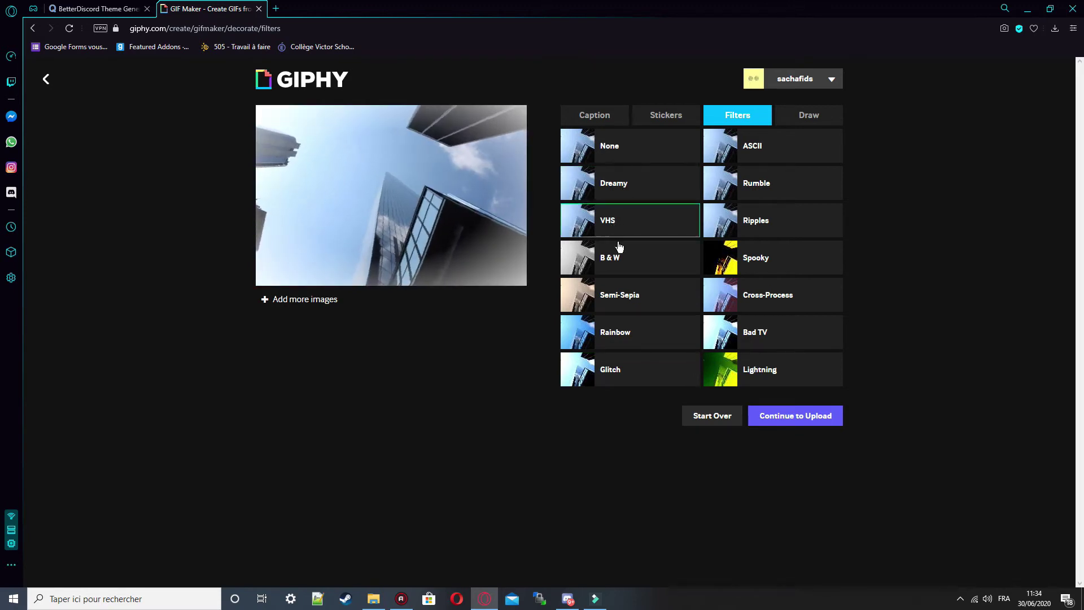
left_click(751, 251)
left_click(769, 224)
left_click(762, 189)
left_click(755, 155)
left_click(770, 329)
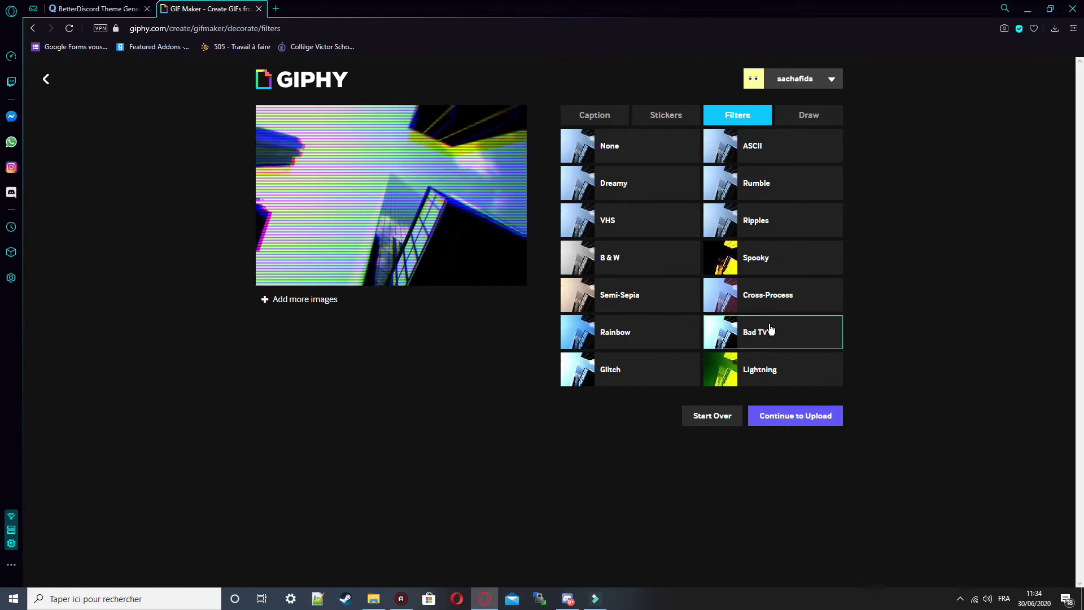
left_click(770, 365)
left_click(753, 310)
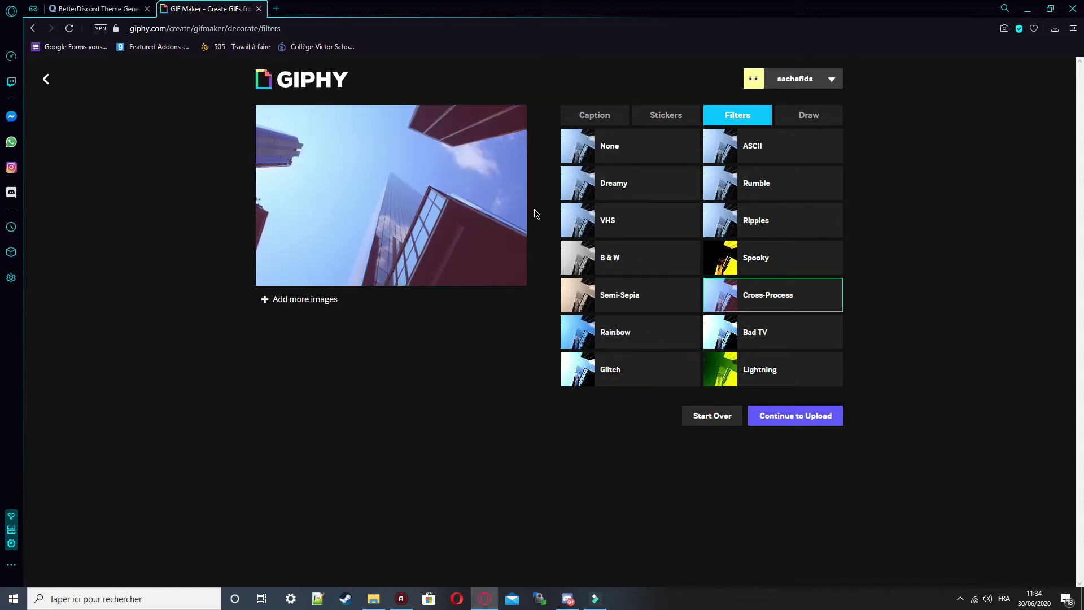
Apply the Glitch filter to the photo again and upload the GIF to GIPHY as public, without source or tags.
left_click(621, 367)
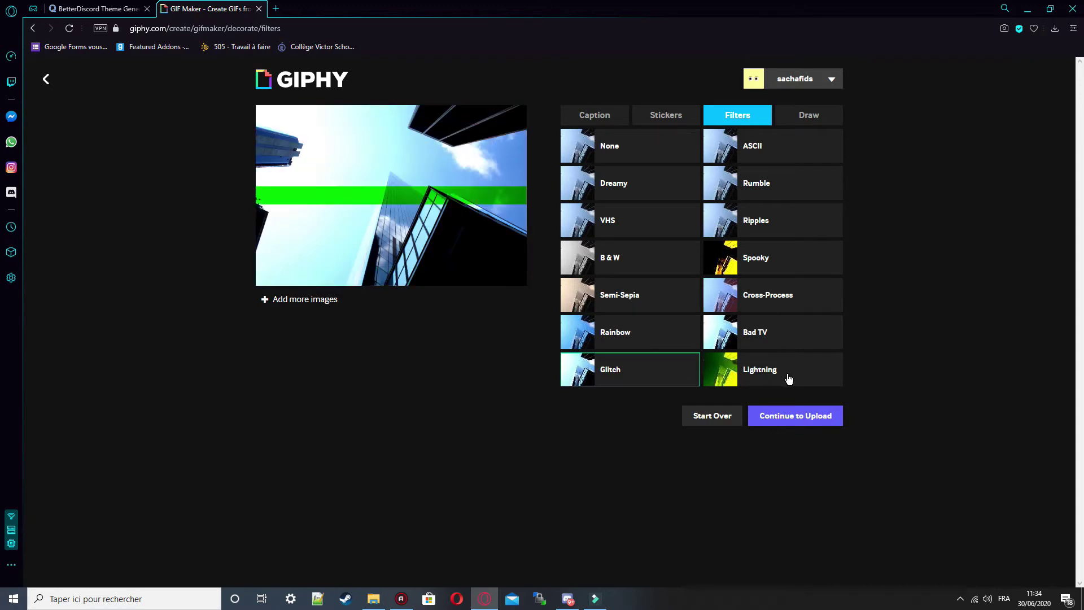
left_click(795, 418)
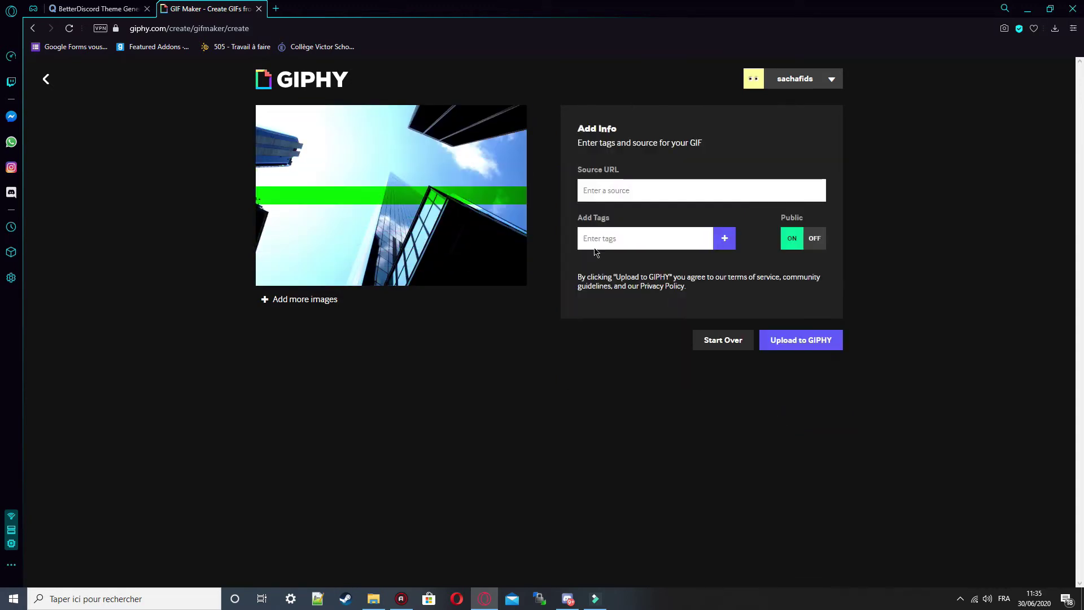
left_click(805, 342)
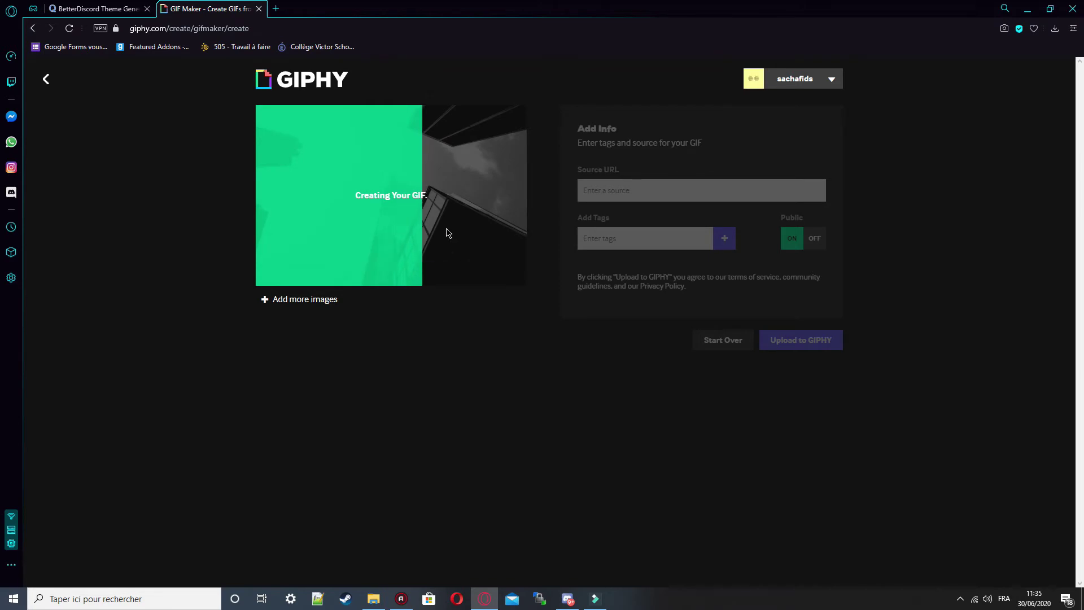
left_click(777, 82)
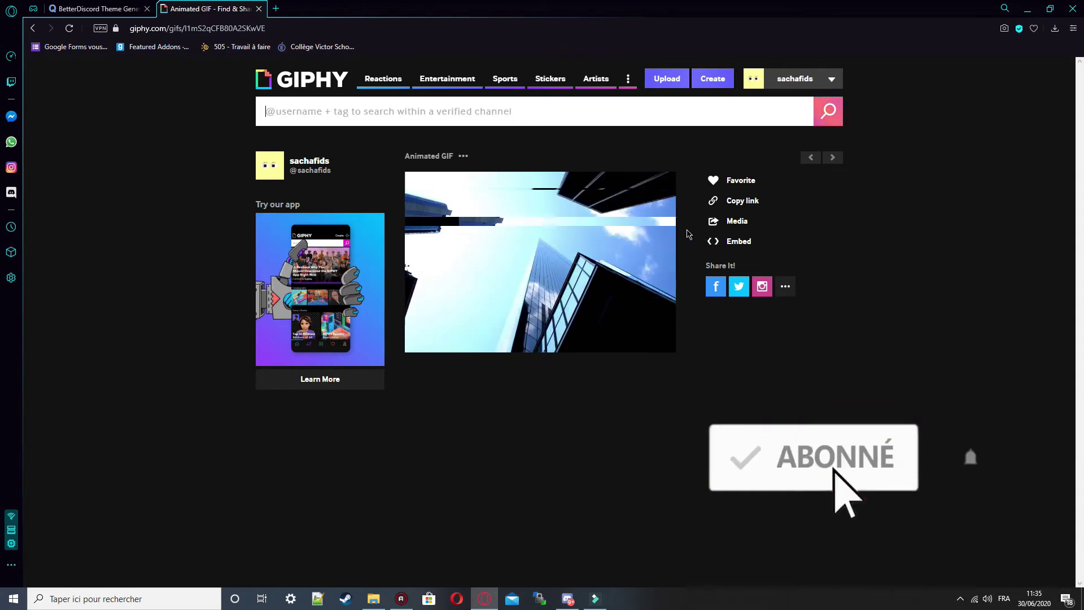
Copy the direct GIF Link of the uploaded glitch GIF.
left_click(734, 205)
left_click(525, 245)
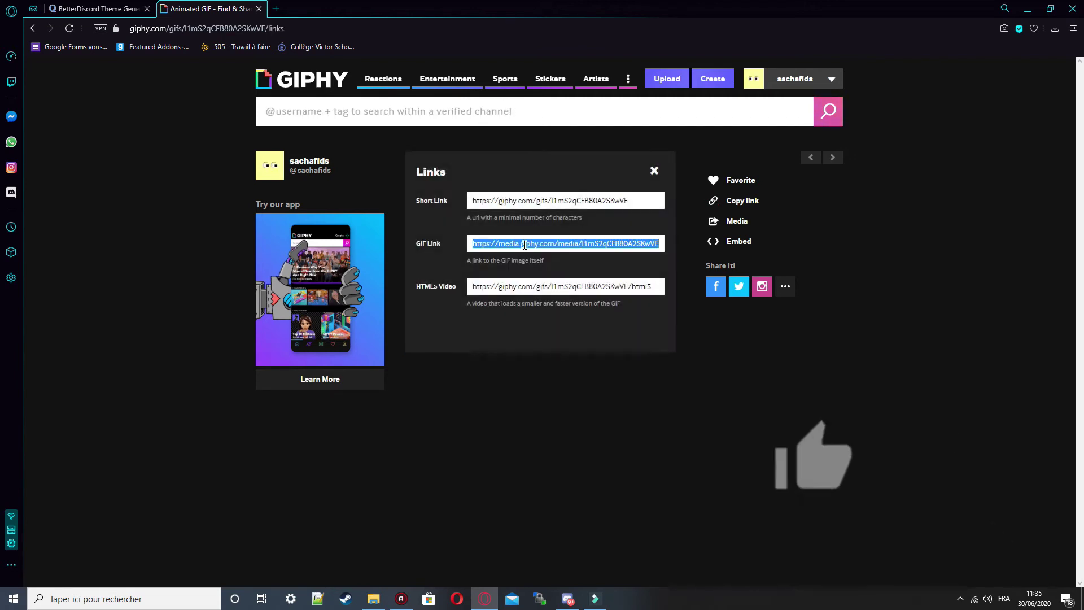
key("ctrl+c")
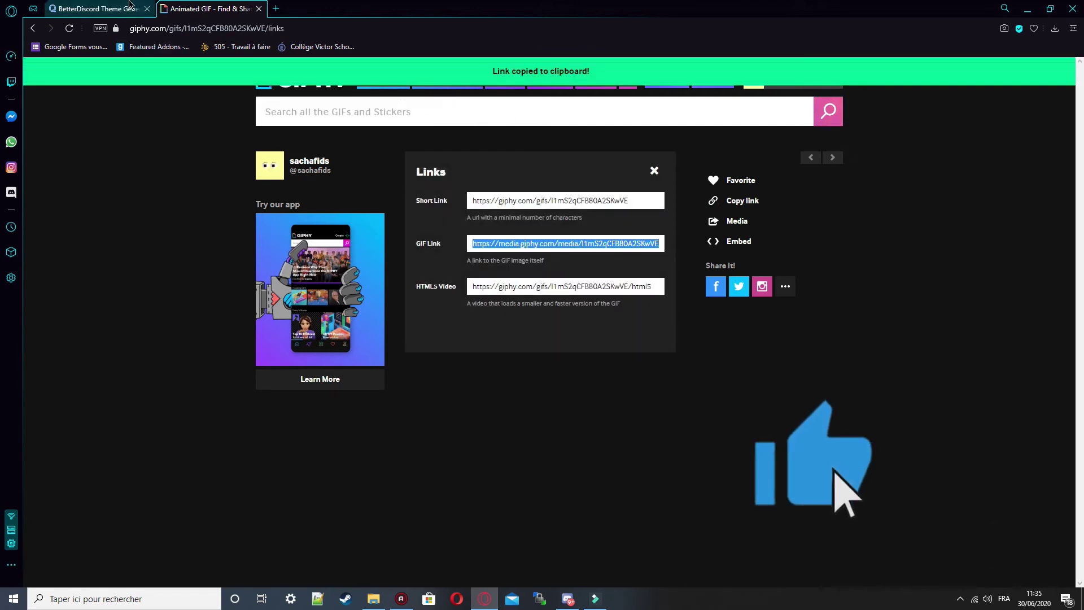
Back in the theme generator, replace the background image URL with the copied GIPHY link and update the preview.
left_click(96, 9)
triple_click(395, 362)
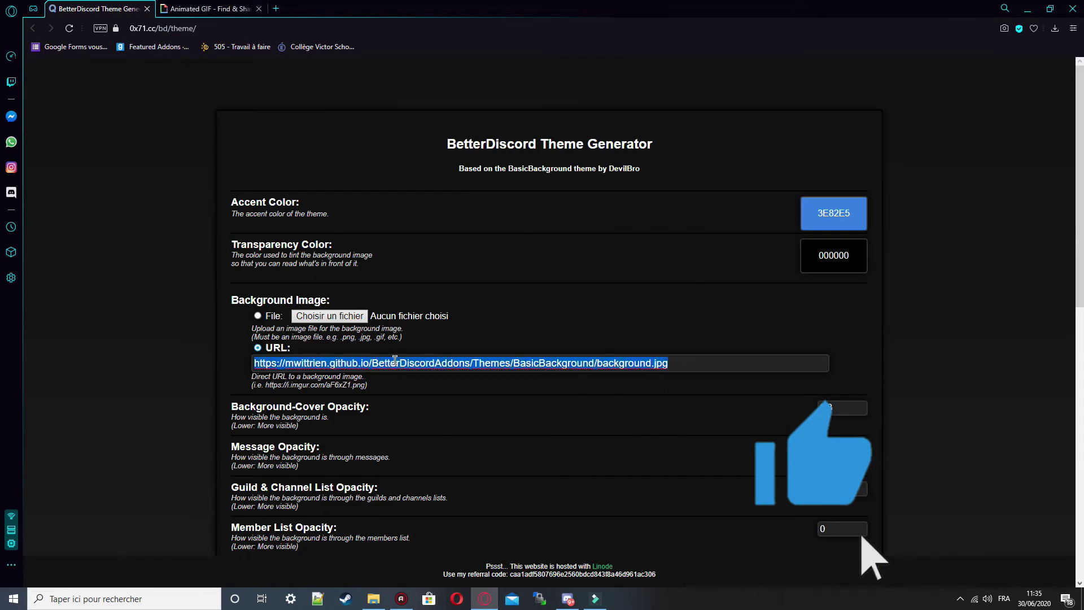
key("ctrl+v")
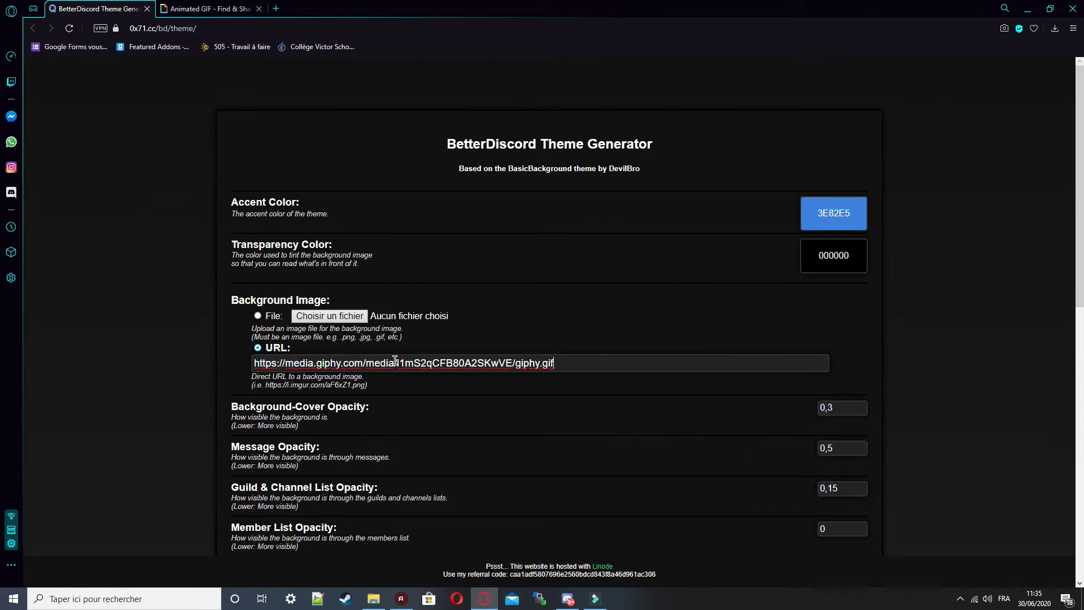
scroll(150, 361, "down", 10)
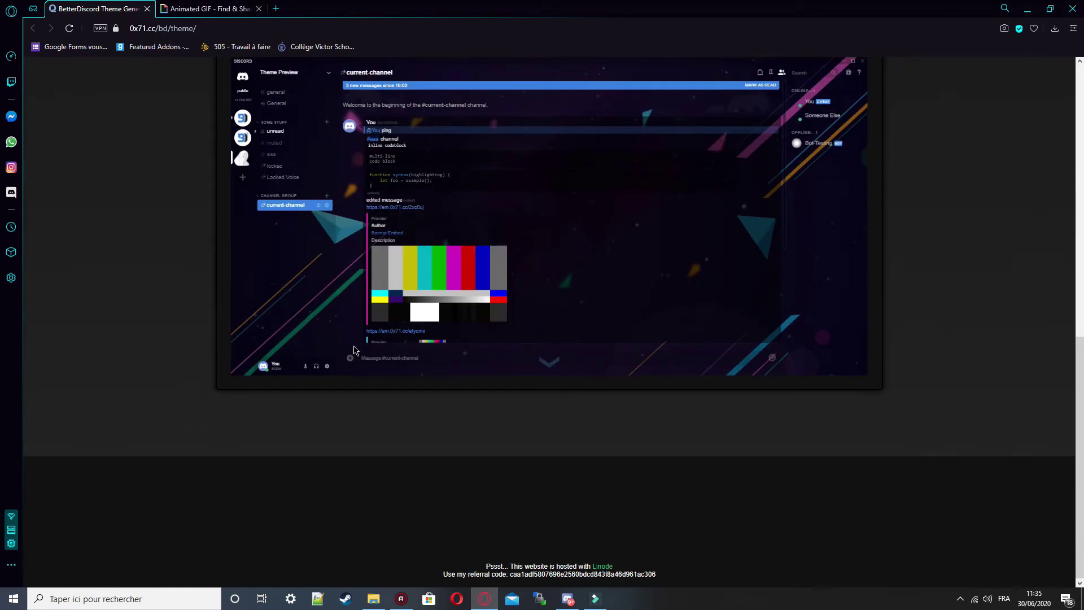
scroll(254, 254, "up", 3)
left_click(285, 224)
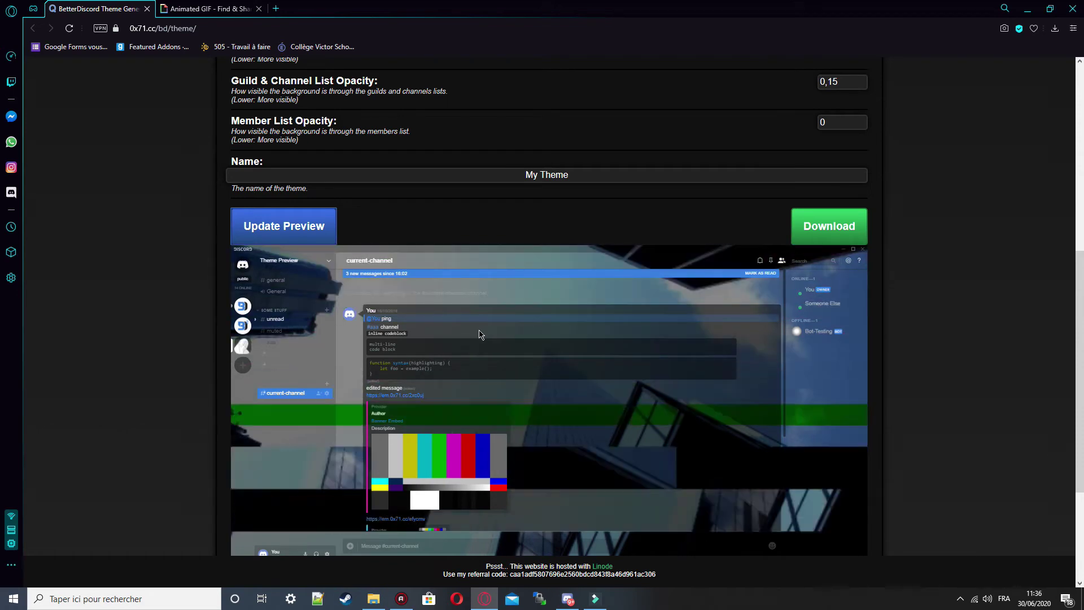
scroll(479, 335, "up", 5)
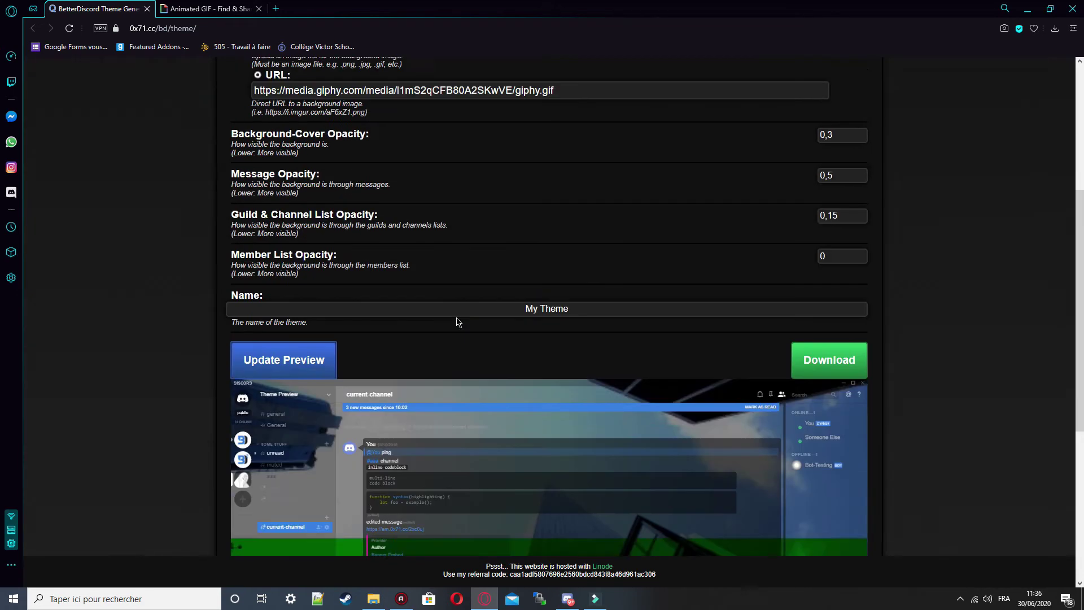
left_click(592, 607)
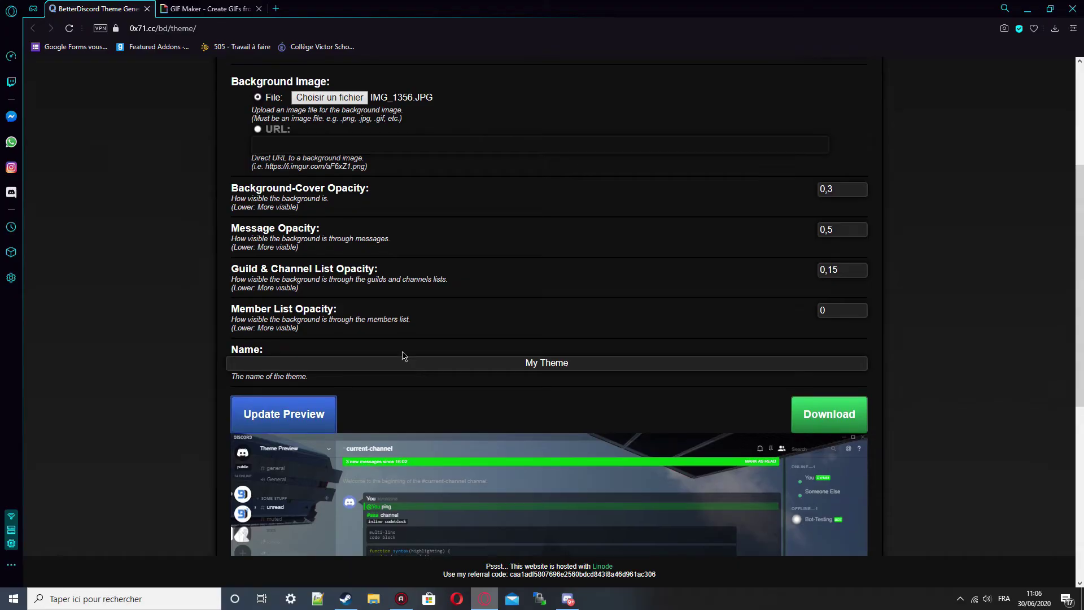
With IMG_1356.JPG as the background, change the transparency color to light blue, CCF1FF, and update the preview.
scroll(608, 259, "up", 3)
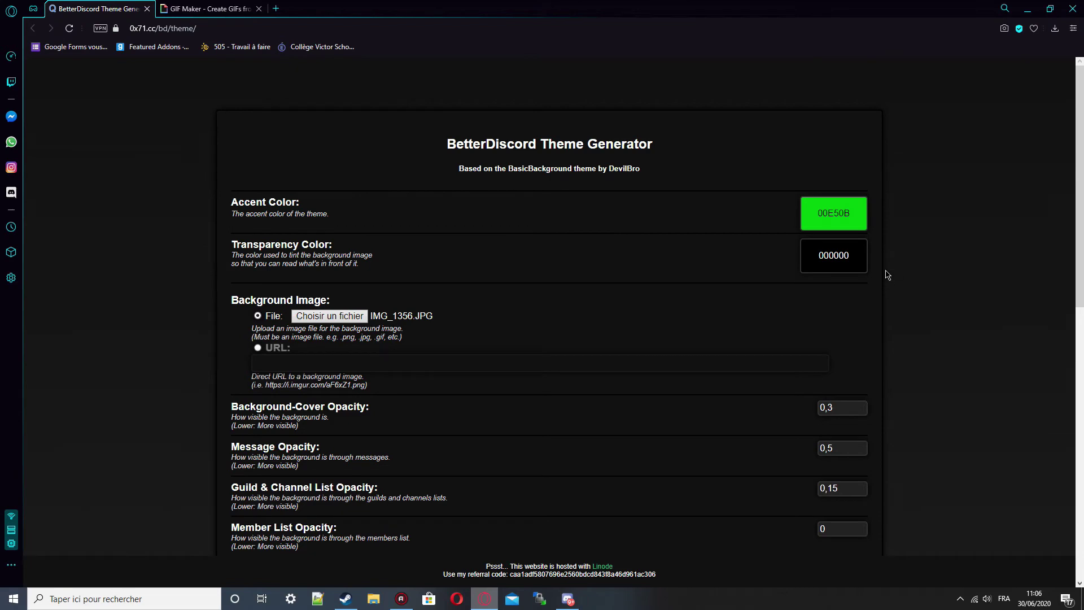
left_click(836, 267)
left_click_drag(889, 293, 930, 290)
left_click(884, 234)
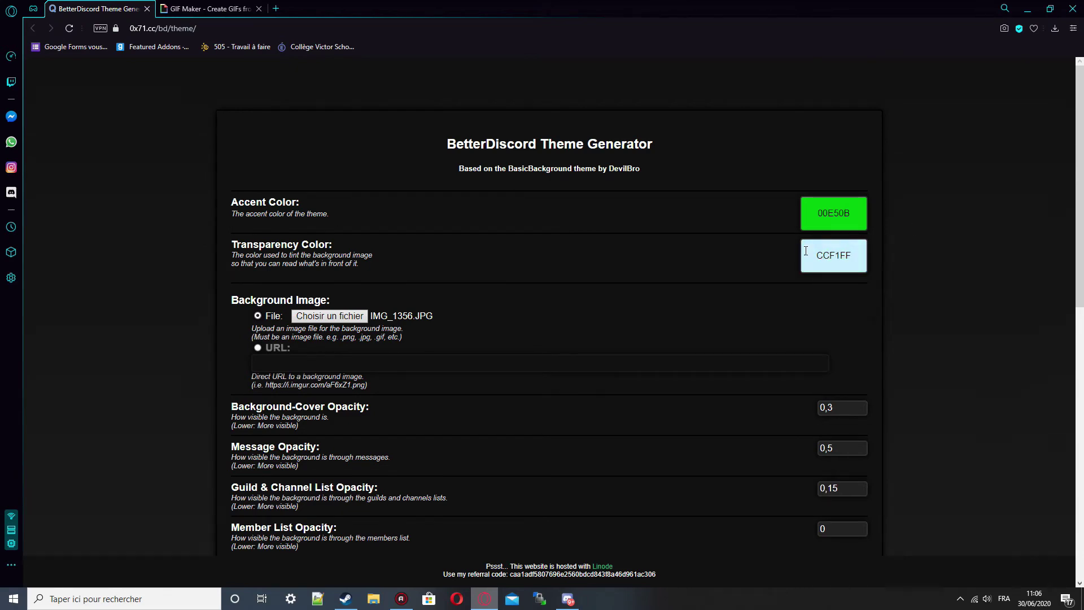
scroll(338, 374, "down", 10)
scroll(337, 374, "up", 3)
left_click(316, 222)
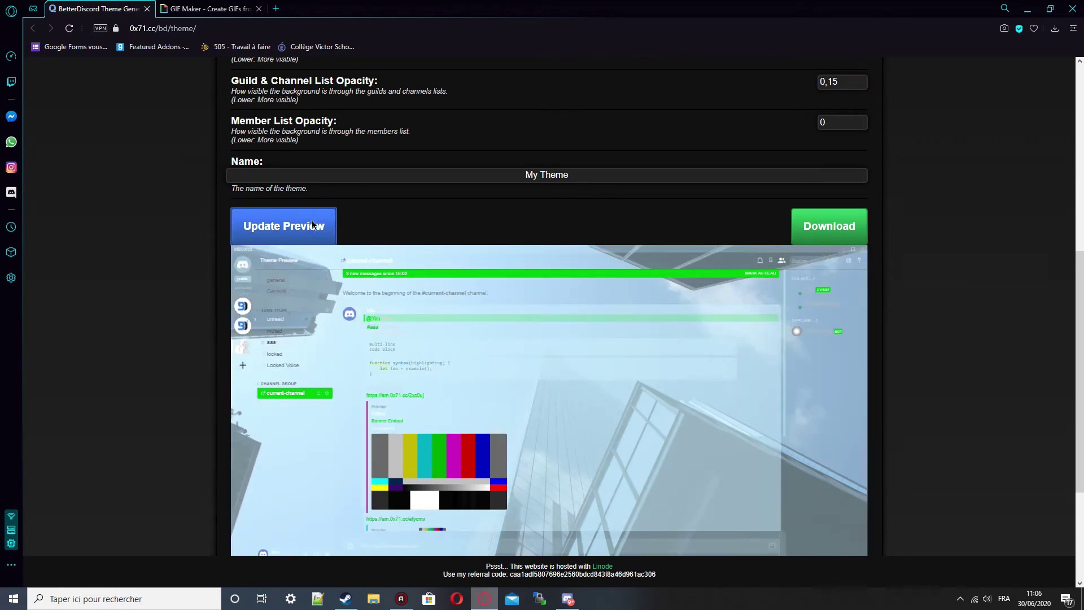
Reset the transparency color to black, 000000.
scroll(613, 389, "up", 8)
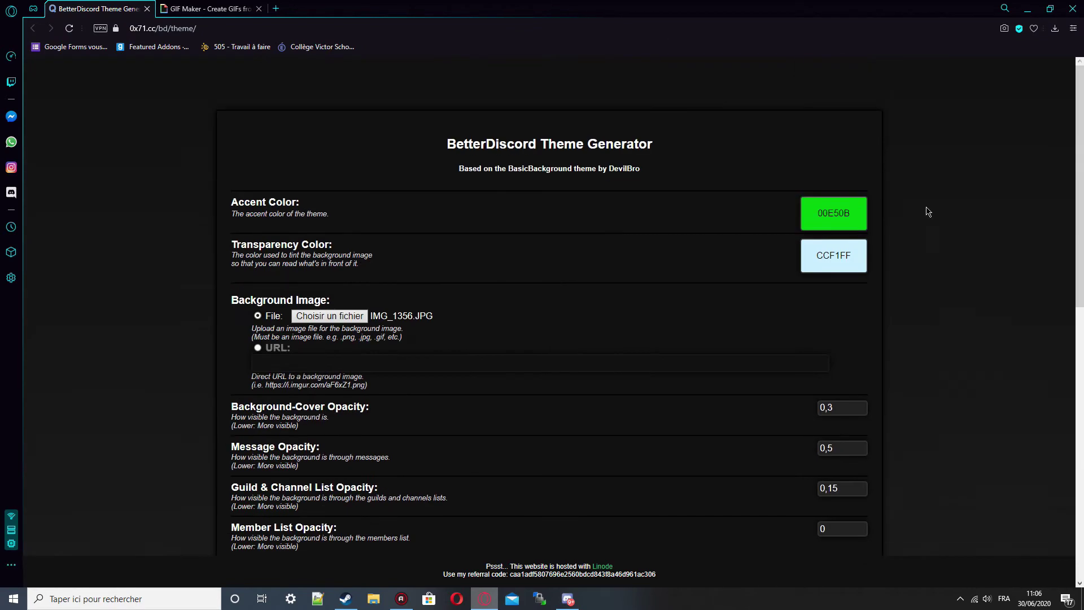
left_click_drag(850, 255, 784, 251)
type("0000")
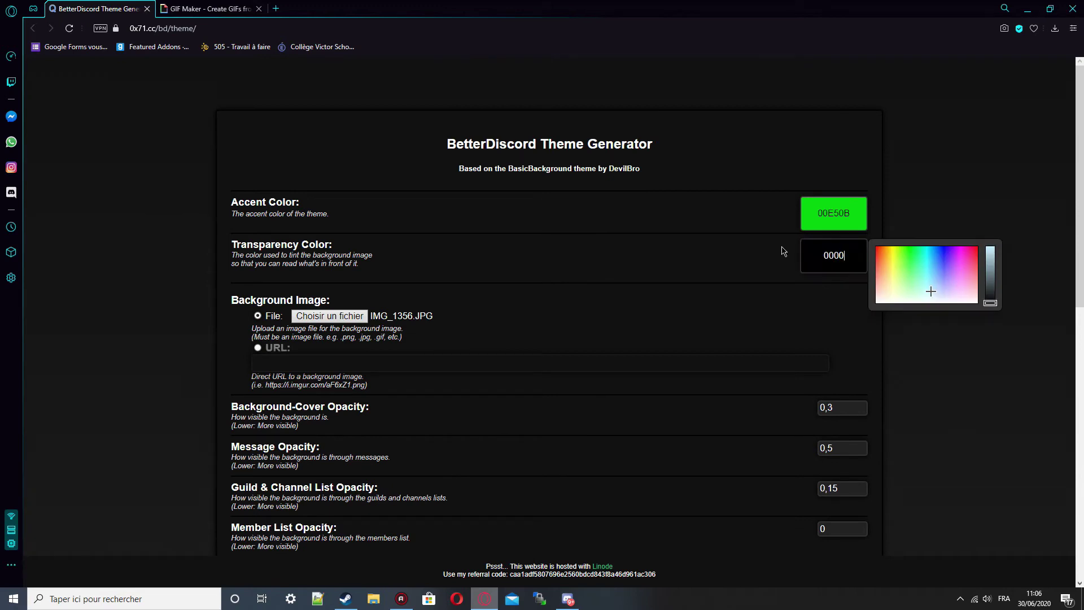
type("00")
left_click(431, 407)
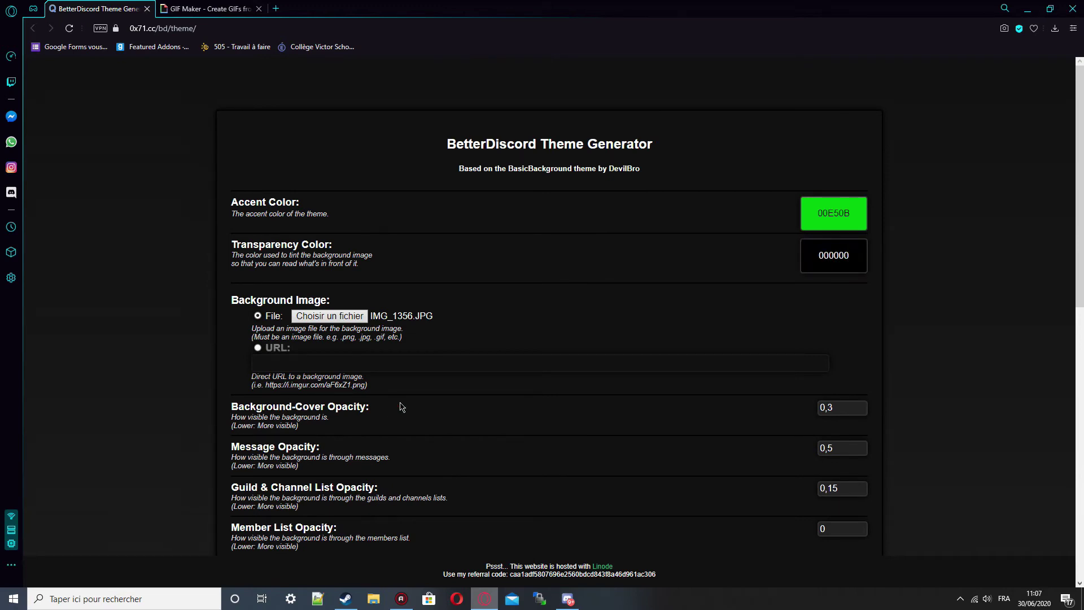
Raise the Background-Cover Opacity to 0,4.
scroll(678, 311, "down", 3)
left_click(844, 219)
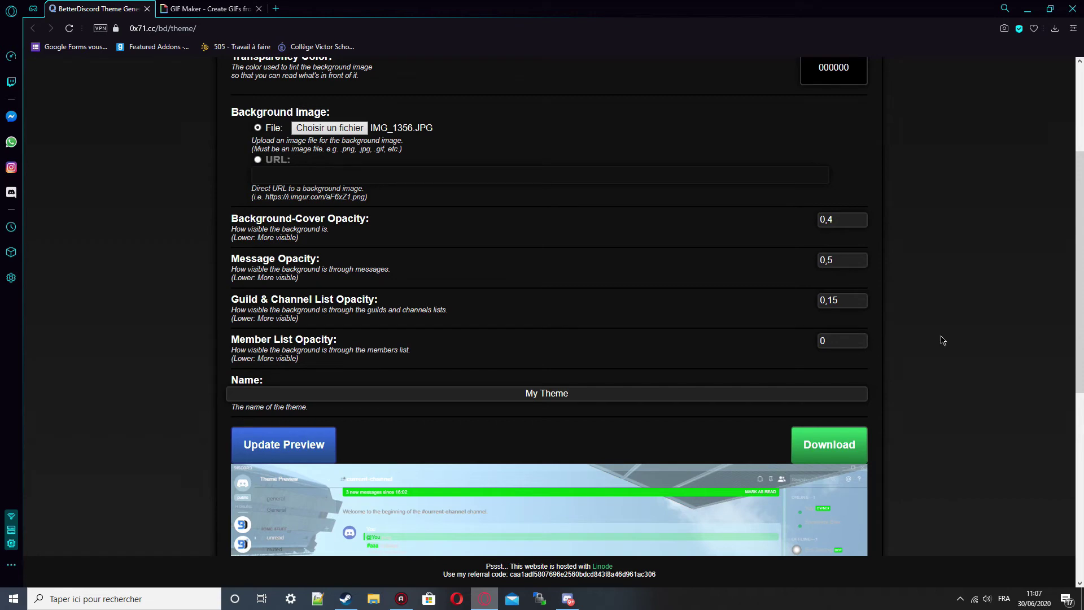
Update the theme preview and examine how the background shows through at the 0,4 Background-Cover Opacity.
left_click(270, 447)
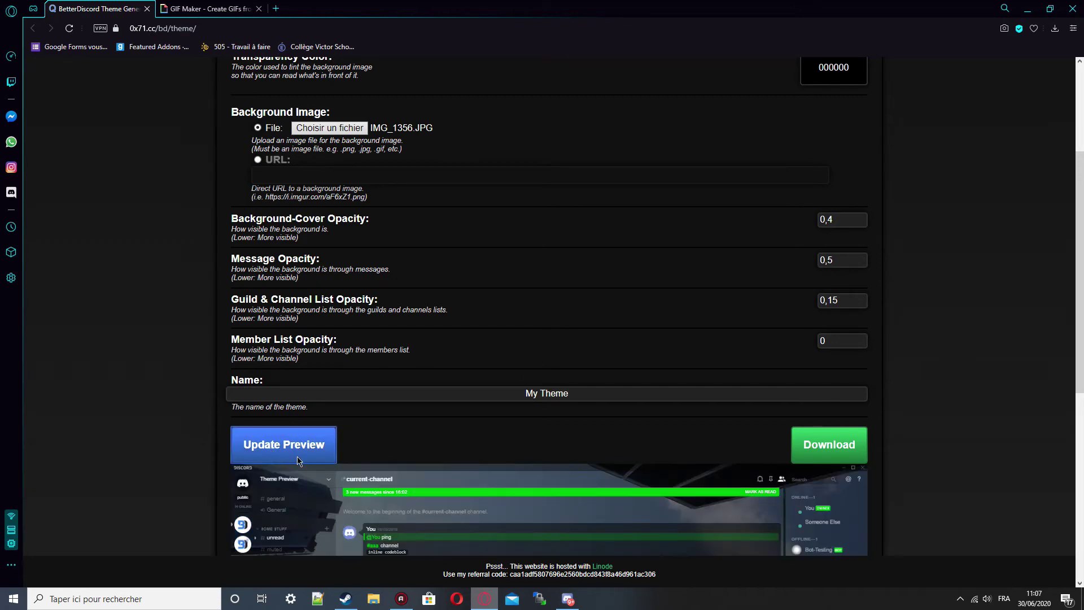
scroll(337, 462, "down", 3)
scroll(336, 462, "down", 2)
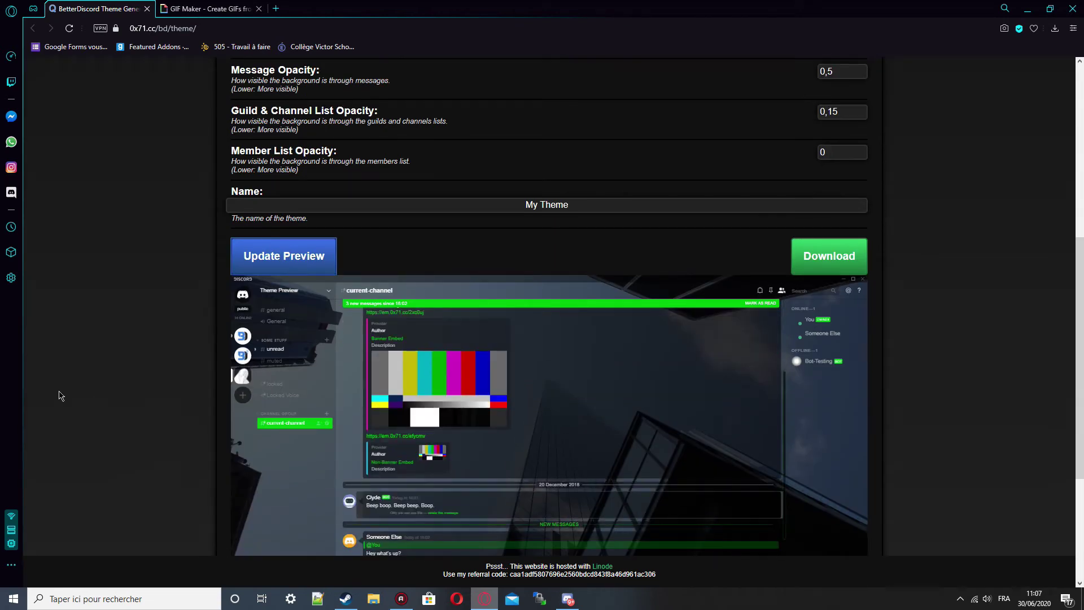
scroll(59, 394, "down", 3)
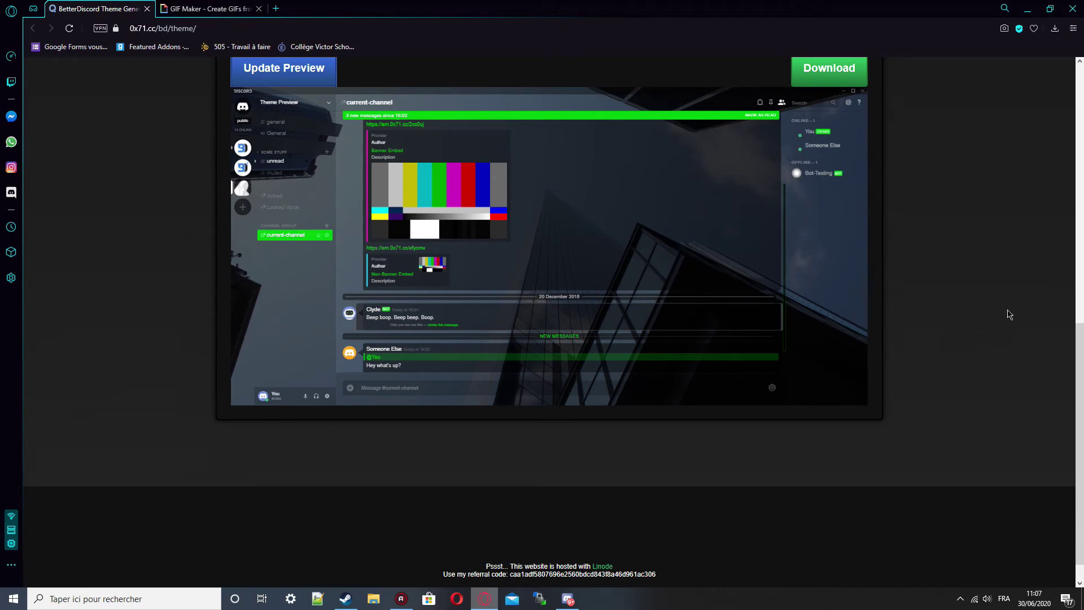
scroll(1010, 315, "up", 3)
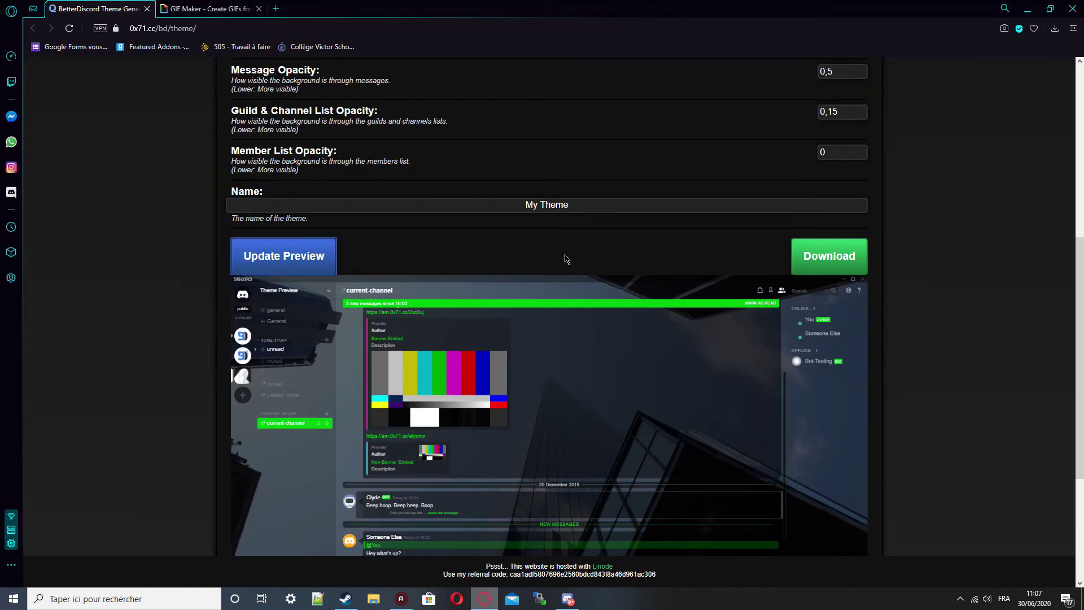
Try other Background-Cover Opacity values, such as 0,1 and 0,33, and update the preview to compare them.
scroll(903, 189, "up", 3)
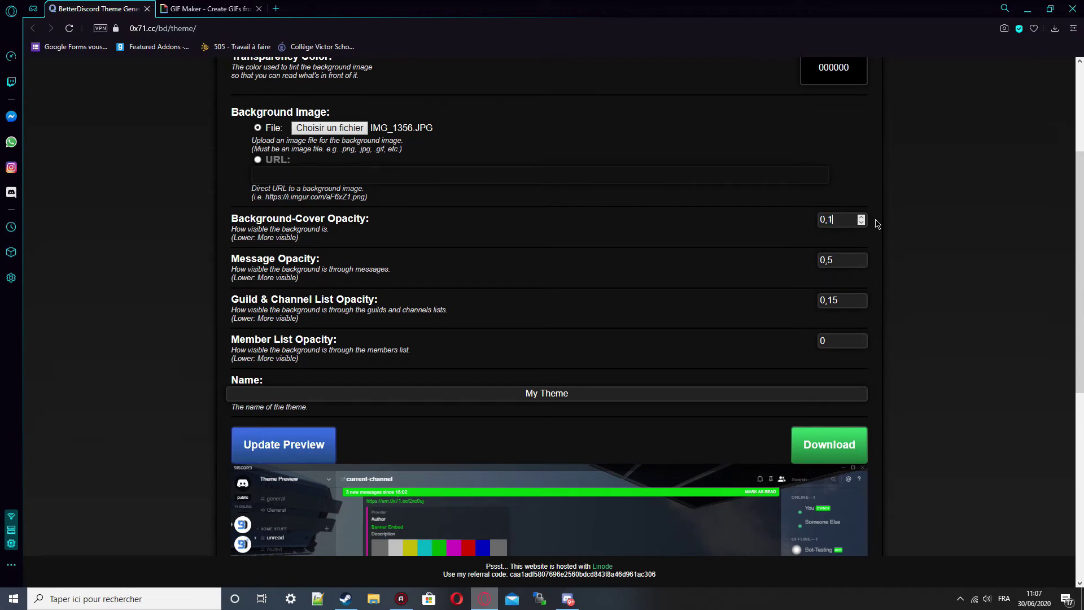
double_click(855, 216)
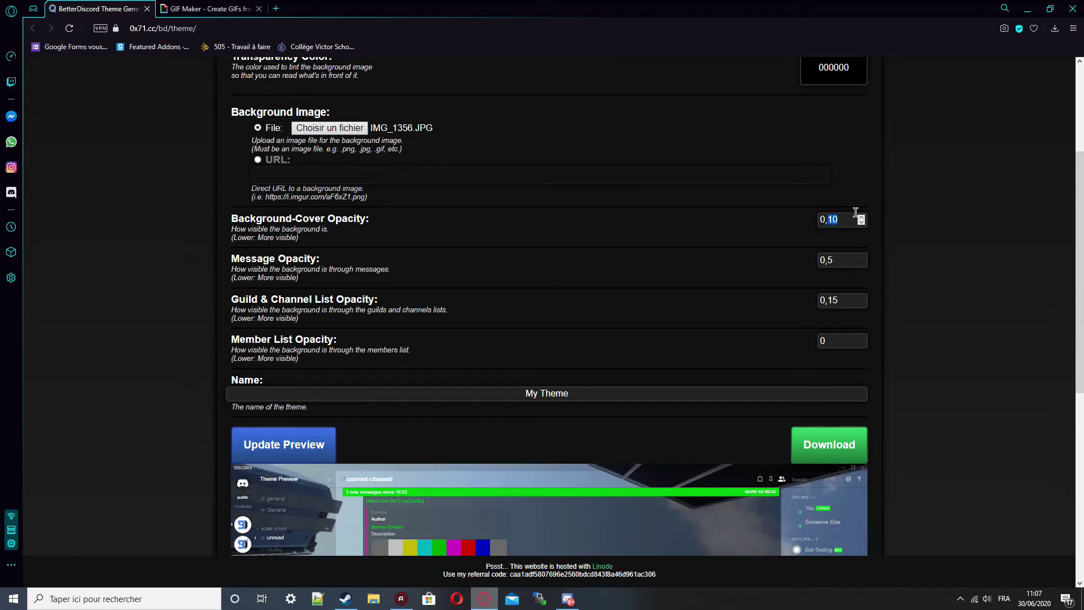
type("33")
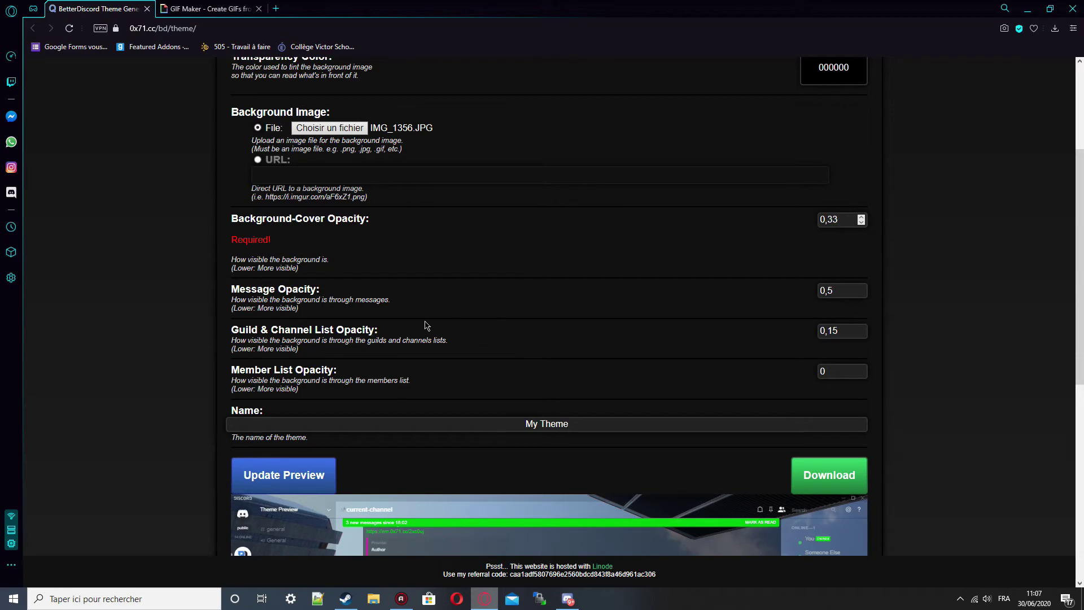
key("BackSpace")
key("BackSpace")
left_click(280, 450)
scroll(308, 381, "down", 3)
scroll(165, 435, "down", 3)
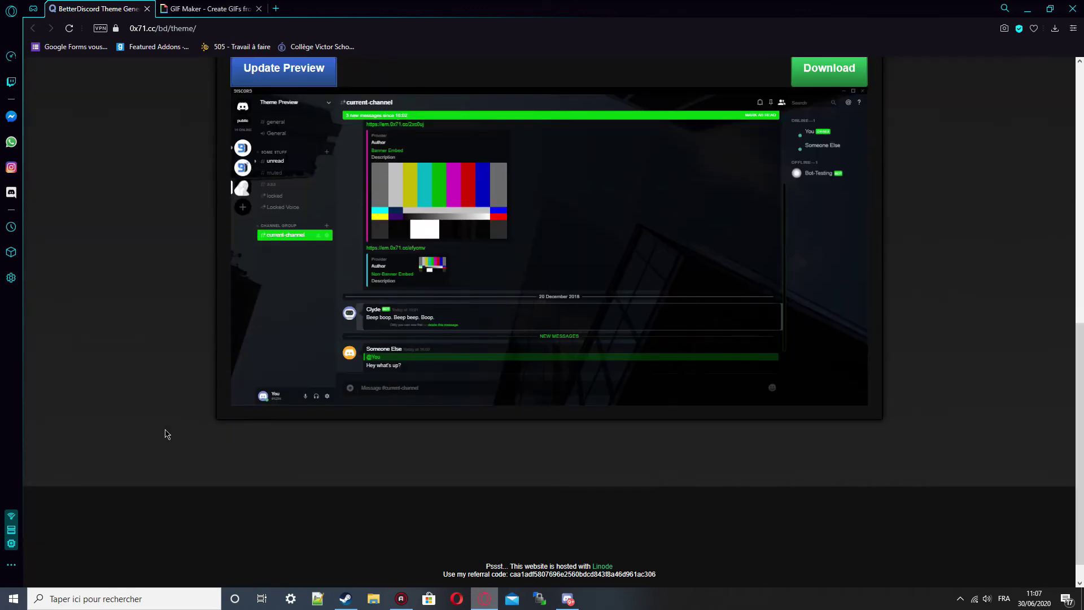
Set the Background-Cover Opacity to 0,5, update the preview and check the rendered theme.
scroll(204, 425, "up", 6)
left_click(833, 220)
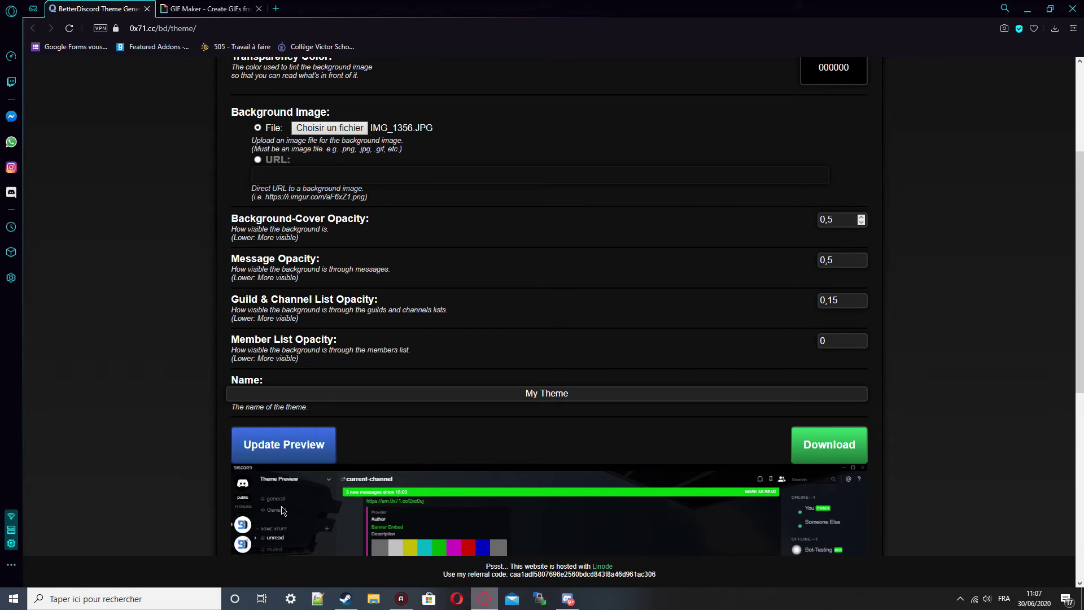
left_click(293, 451)
scroll(167, 449, "down", 3)
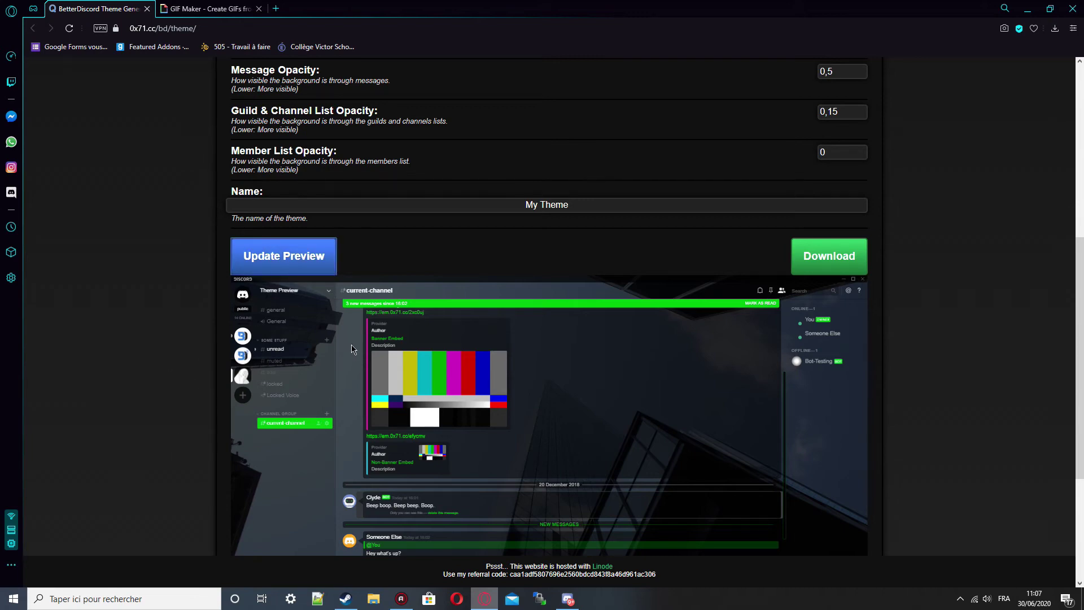
scroll(352, 349, "up", 10)
scroll(505, 306, "down", 10)
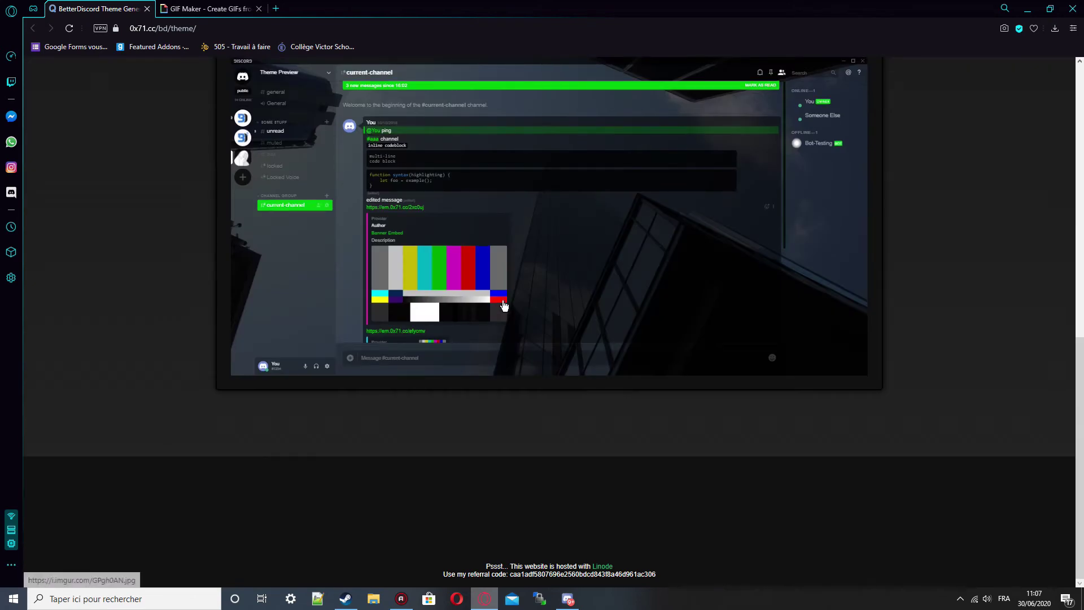
scroll(191, 363, "up", 3)
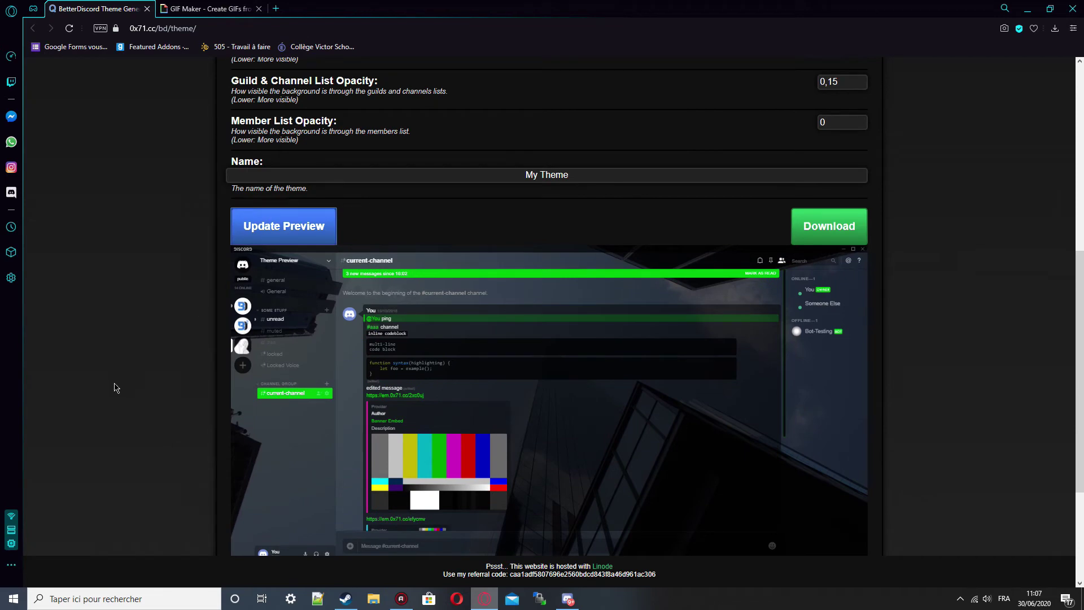
Compare the Message Opacity and Guild & Channel List Opacity settings with the matching areas of the theme preview.
scroll(173, 322, "up", 6)
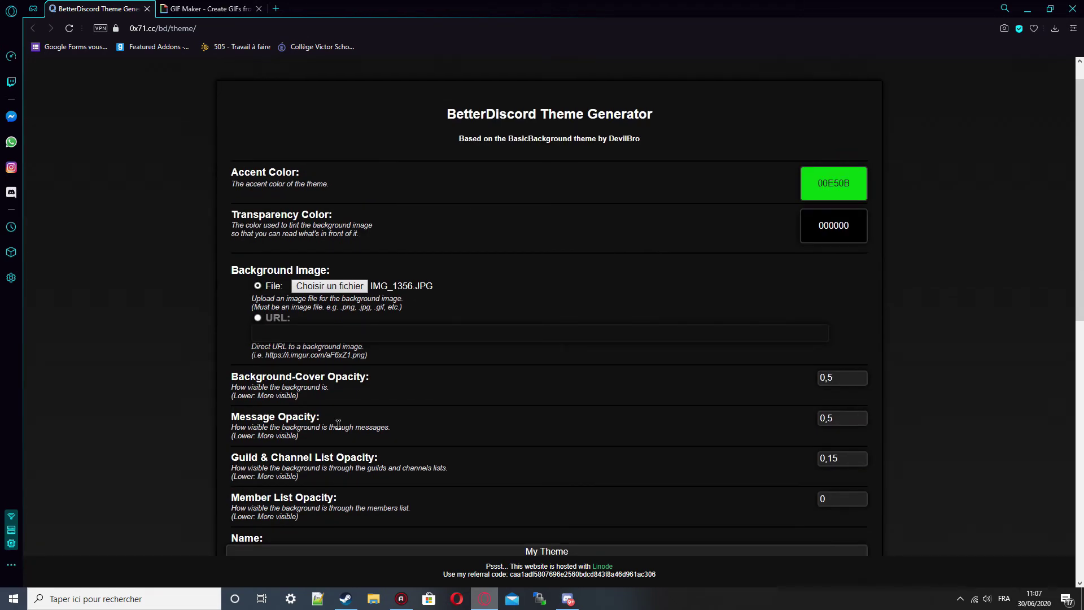
scroll(274, 219, "down", 3)
scroll(267, 263, "down", 3)
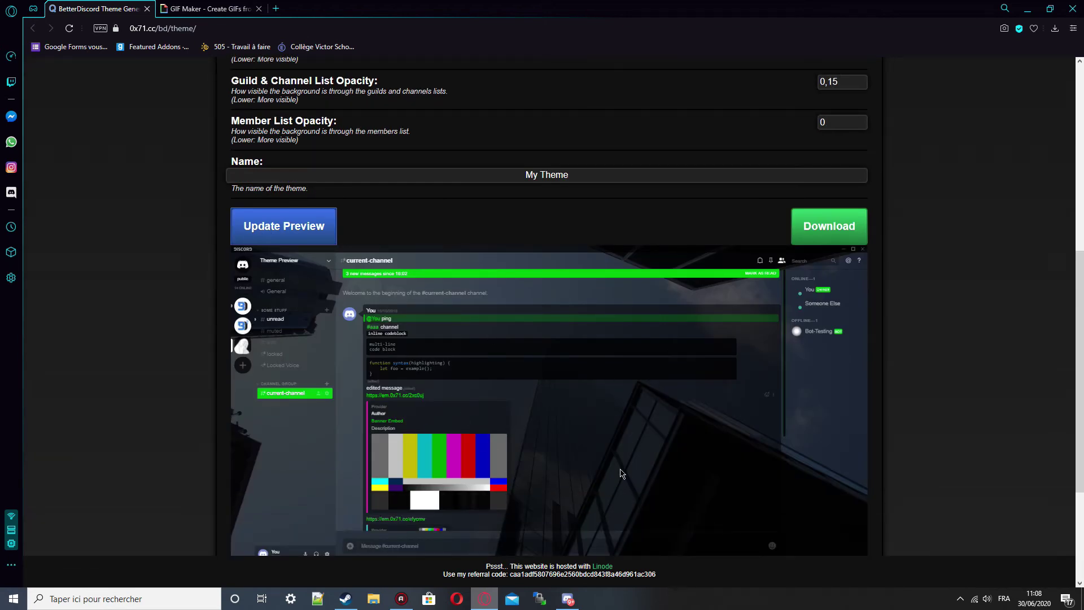
scroll(619, 453, "up", 6)
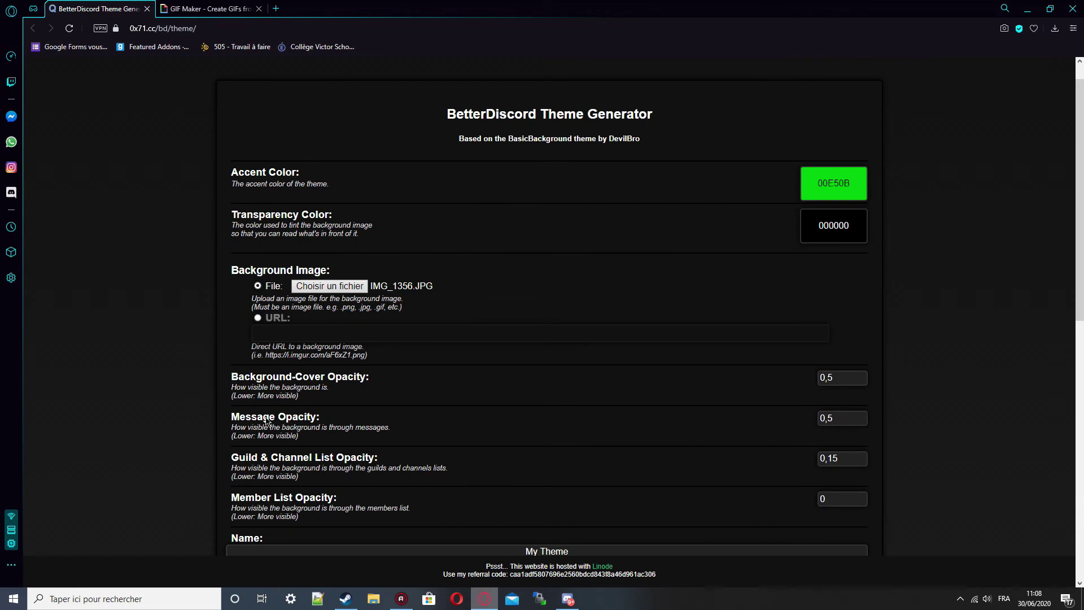
scroll(674, 421, "down", 6)
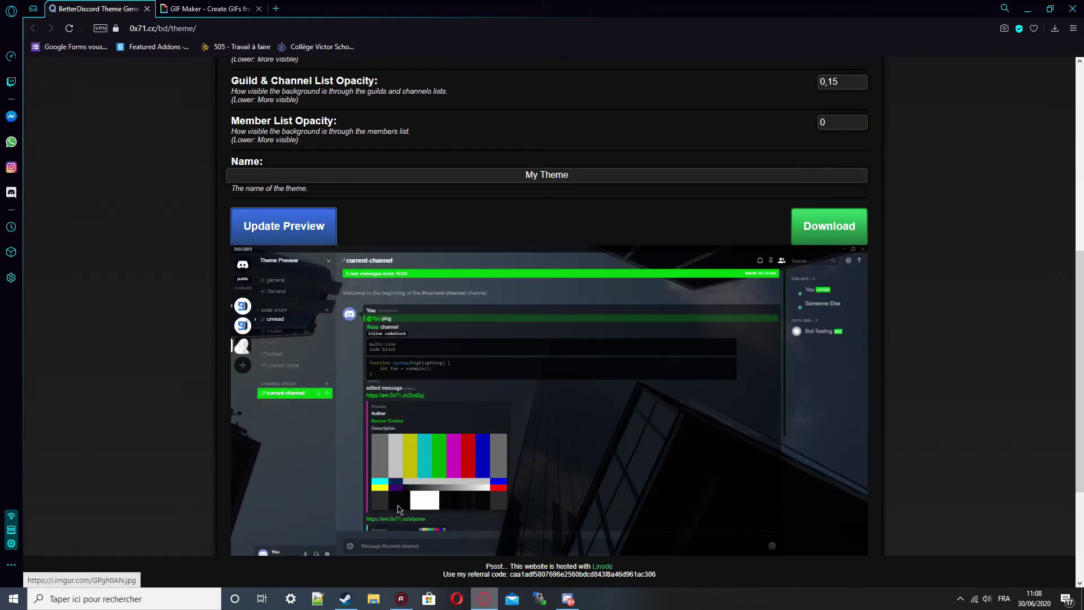
scroll(565, 406, "up", 7)
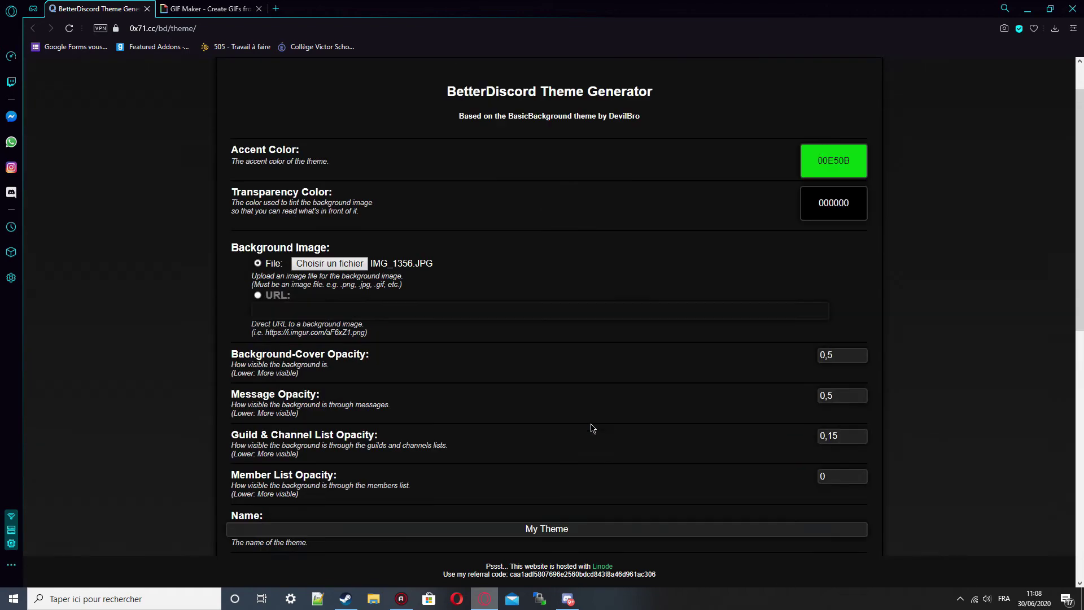
scroll(508, 415, "down", 4)
left_click(236, 268)
left_click(331, 276)
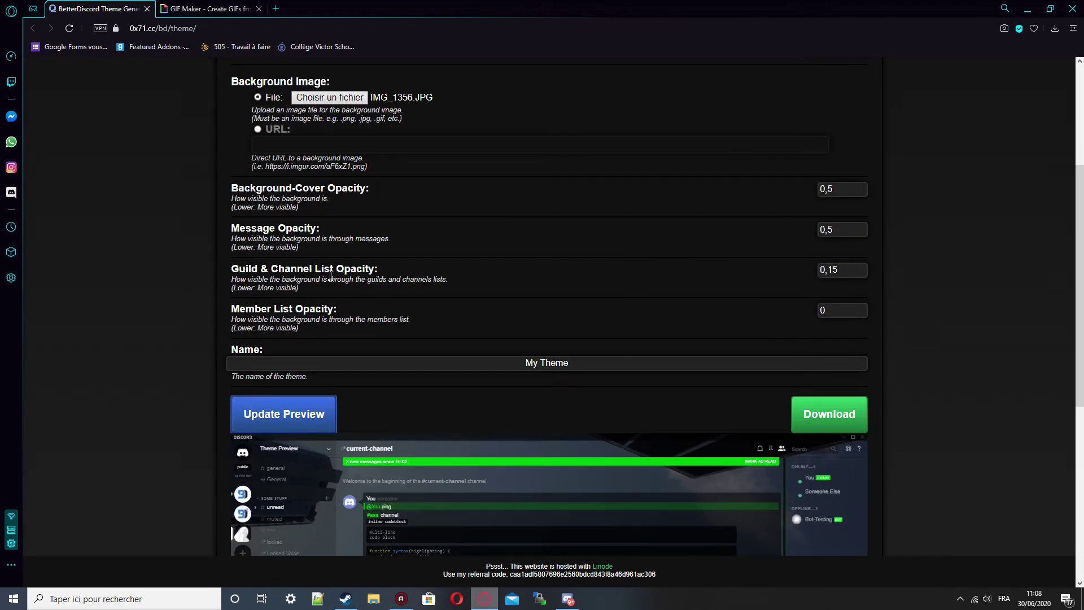
scroll(333, 283, "down", 3)
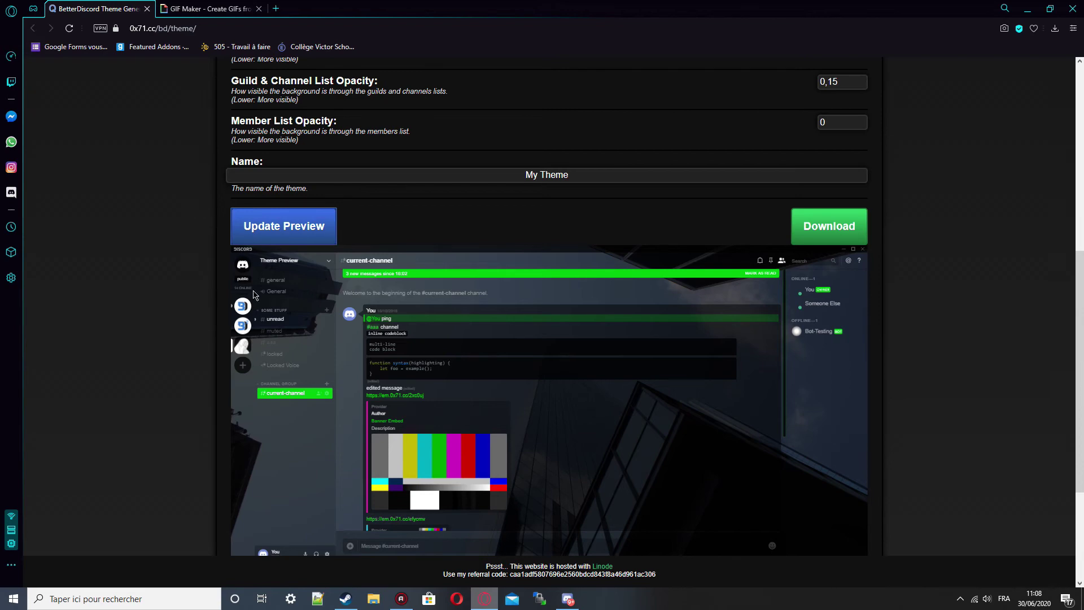
scroll(763, 343, "up", 3)
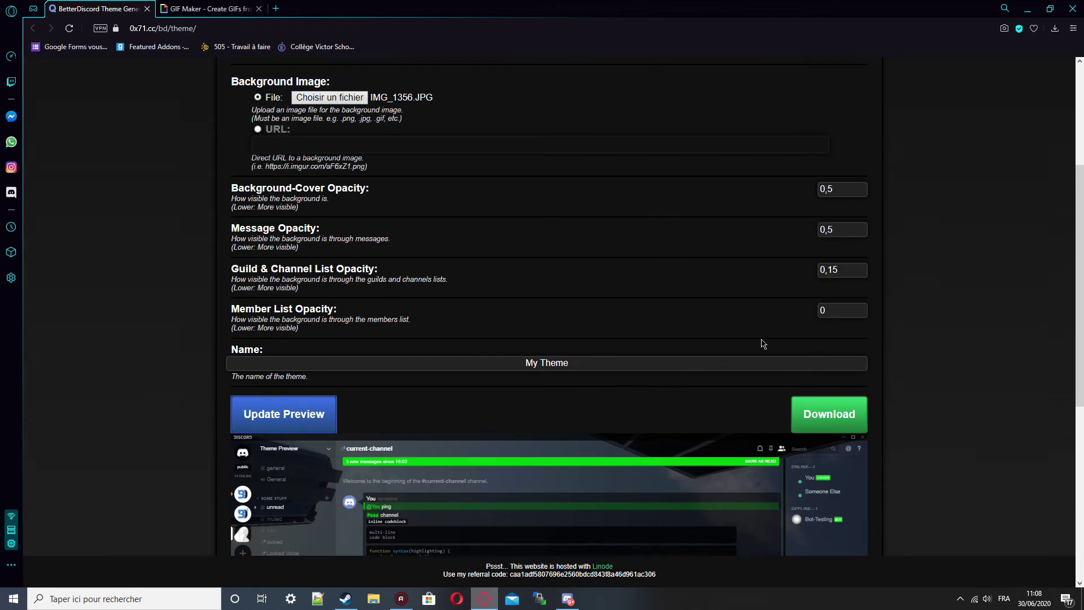
scroll(548, 355, "down", 3)
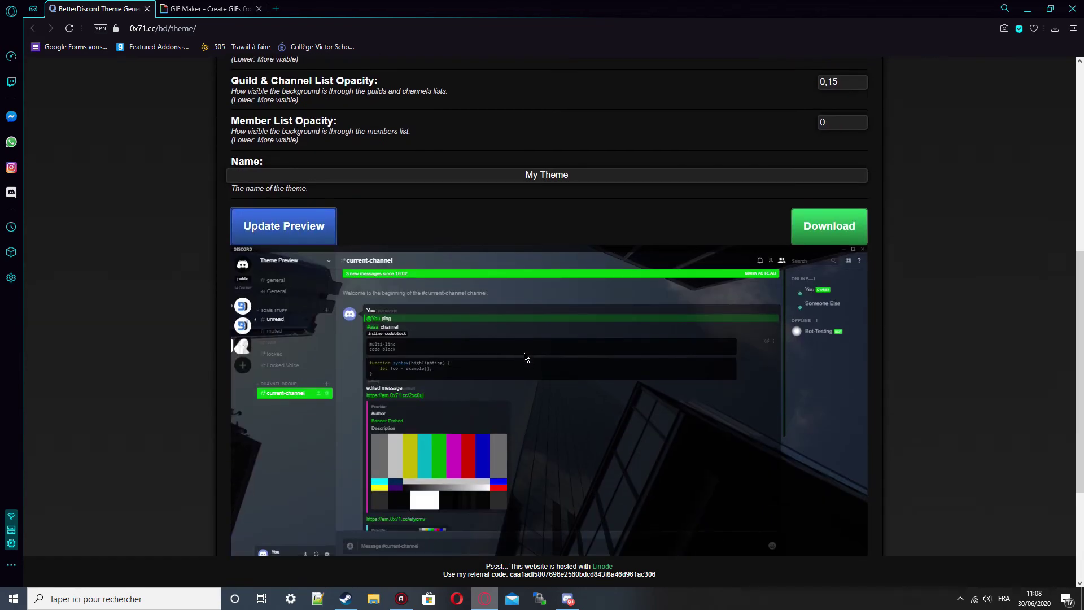
Review the Background-Cover and Member List Opacity settings against the member list and remaining areas of the preview.
scroll(524, 357, "up", 7)
mouse_move(393, 416)
left_mouse_down()
mouse_move(395, 125)
mouse_move(393, 415)
left_mouse_up()
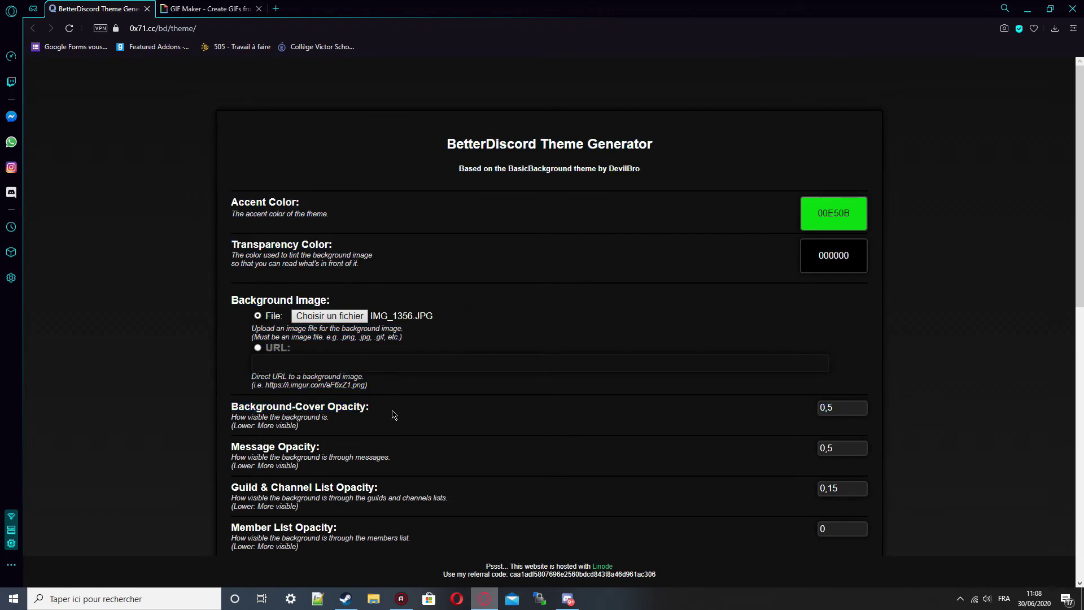
scroll(395, 411, "down", 3)
scroll(397, 409, "down", 3)
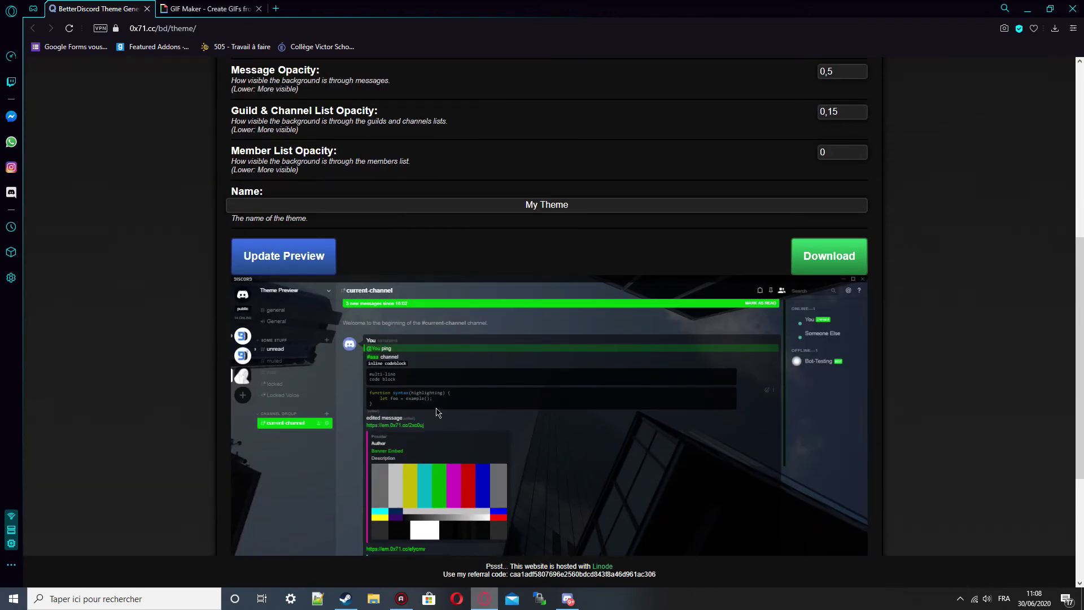
scroll(438, 412, "up", 3)
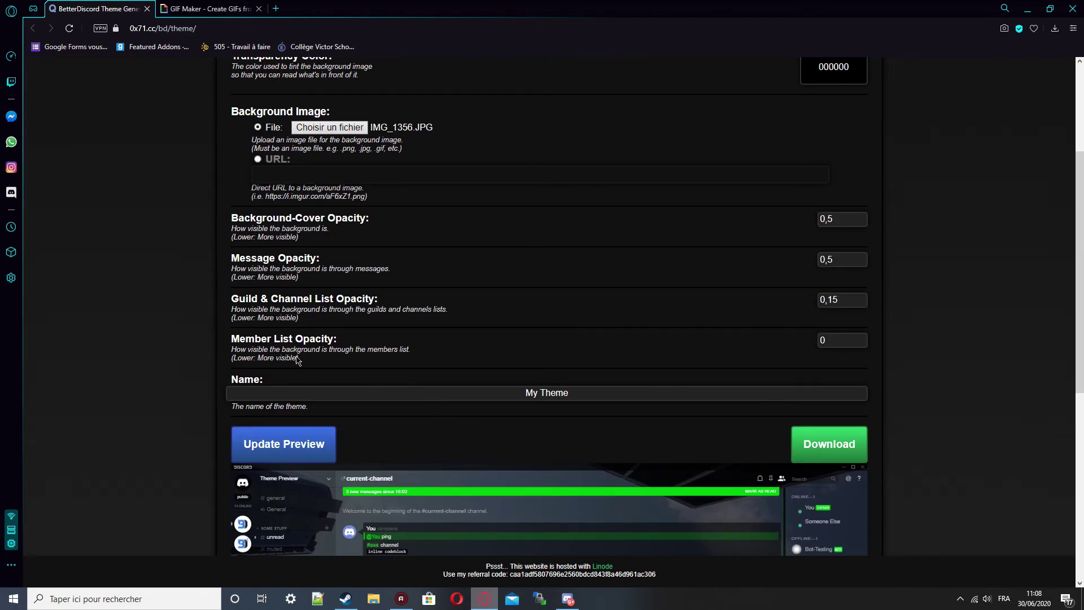
scroll(562, 350, "down", 3)
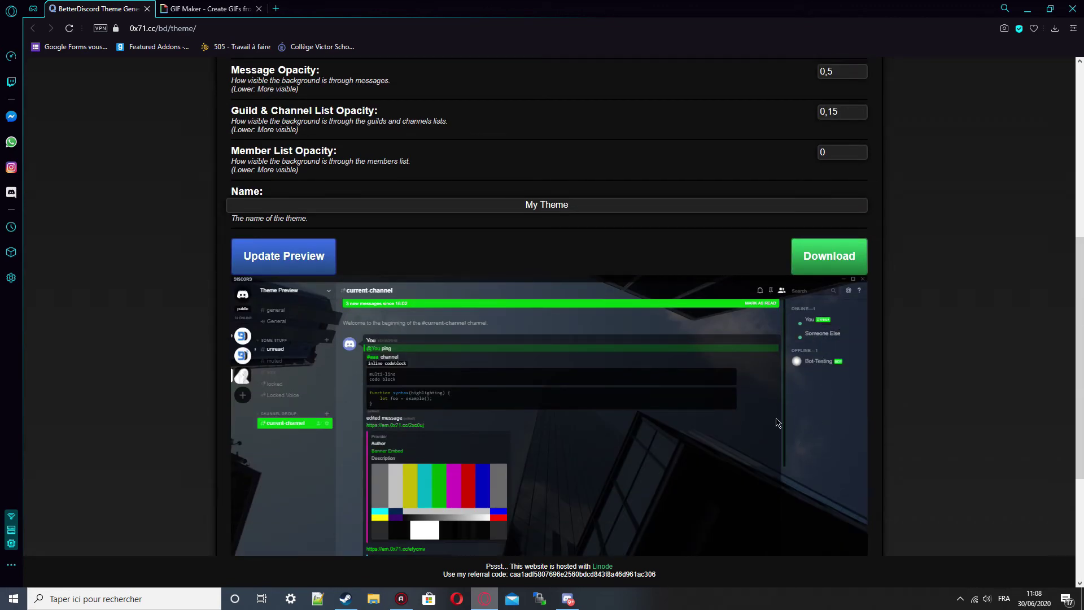
scroll(630, 415, "up", 3)
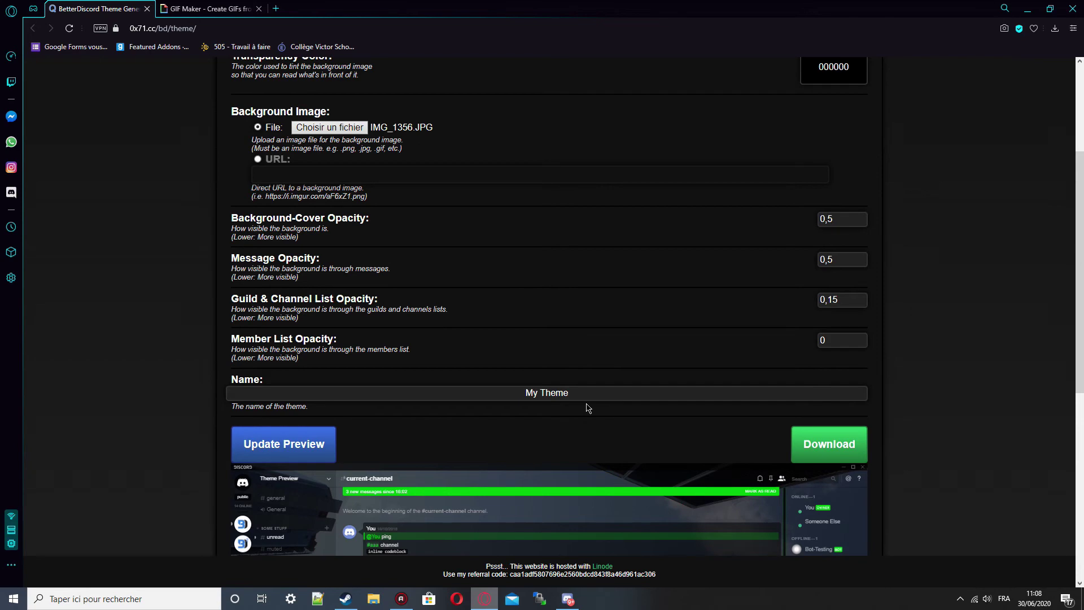
scroll(589, 408, "down", 5)
scroll(161, 403, "down", 3)
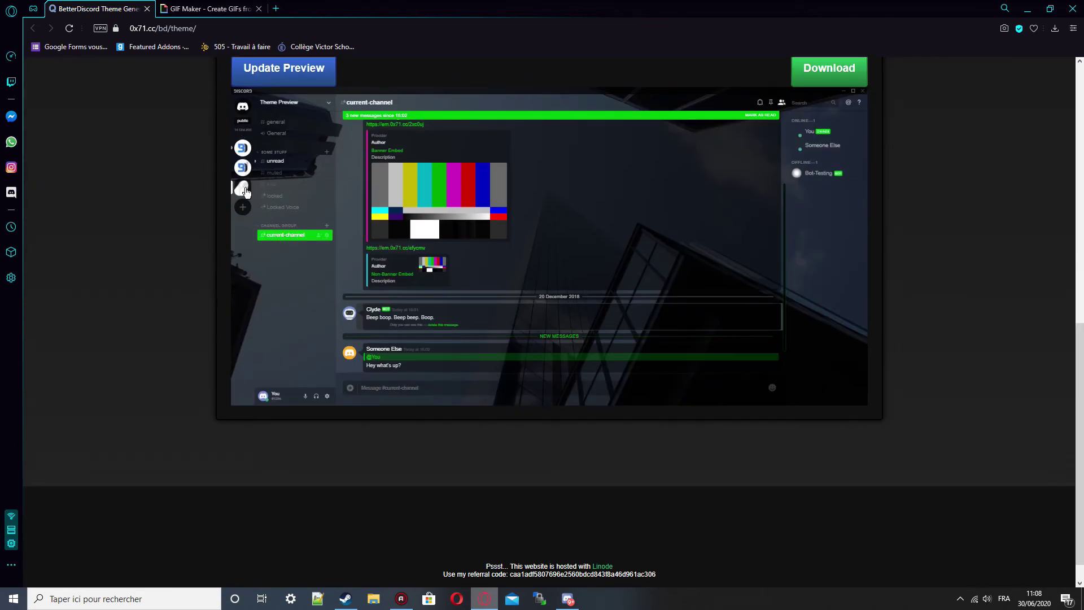
Rename the theme to My Theme Slaze and update the preview.
scroll(199, 279, "up", 7)
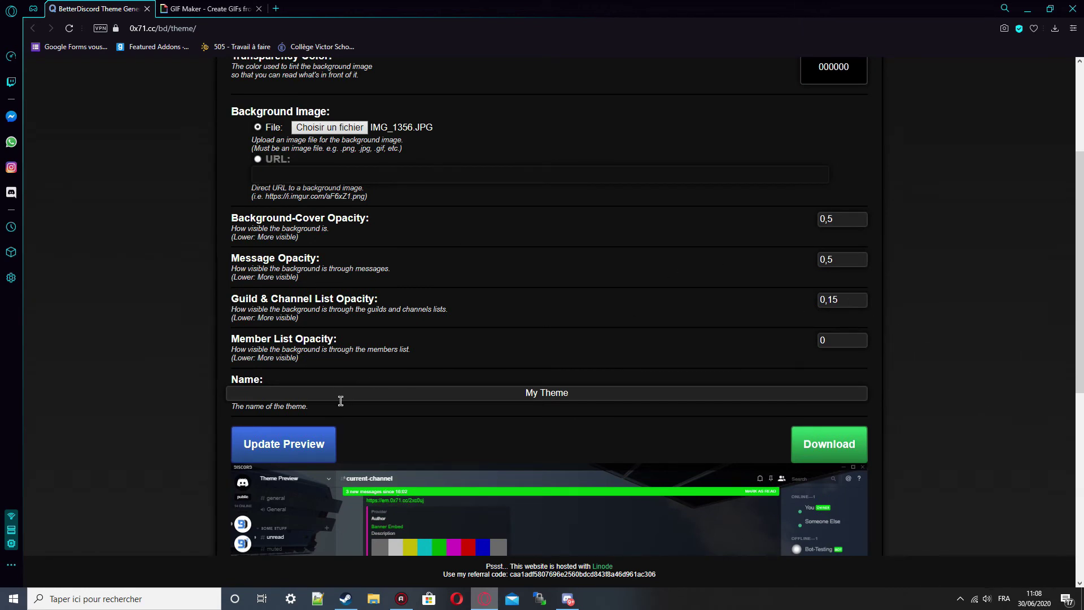
left_click_drag(591, 391, 492, 387)
left_click(584, 419)
type("Slaze")
left_click(277, 446)
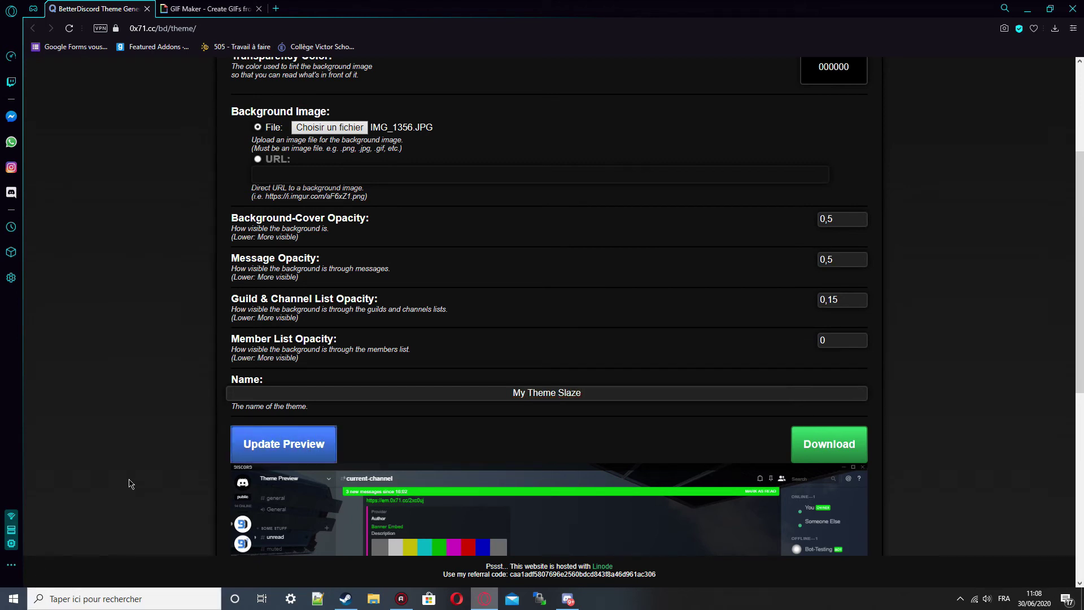
scroll(160, 454, "down", 5)
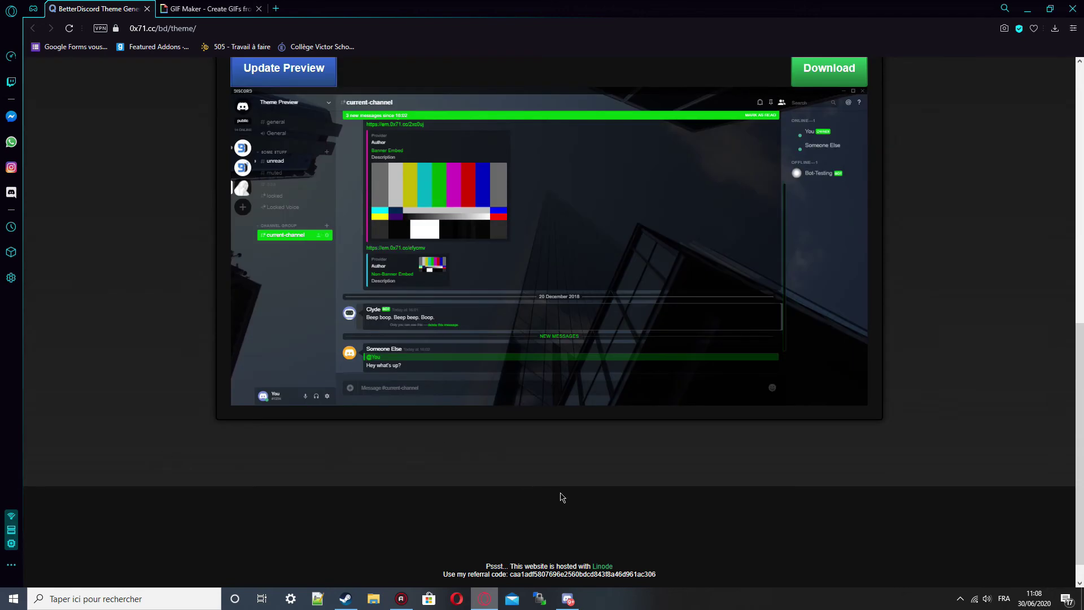
Change the accent color to violet-blue, 6C6EE5, and update the preview.
scroll(562, 497, "up", 3)
scroll(1038, 341, "up", 6)
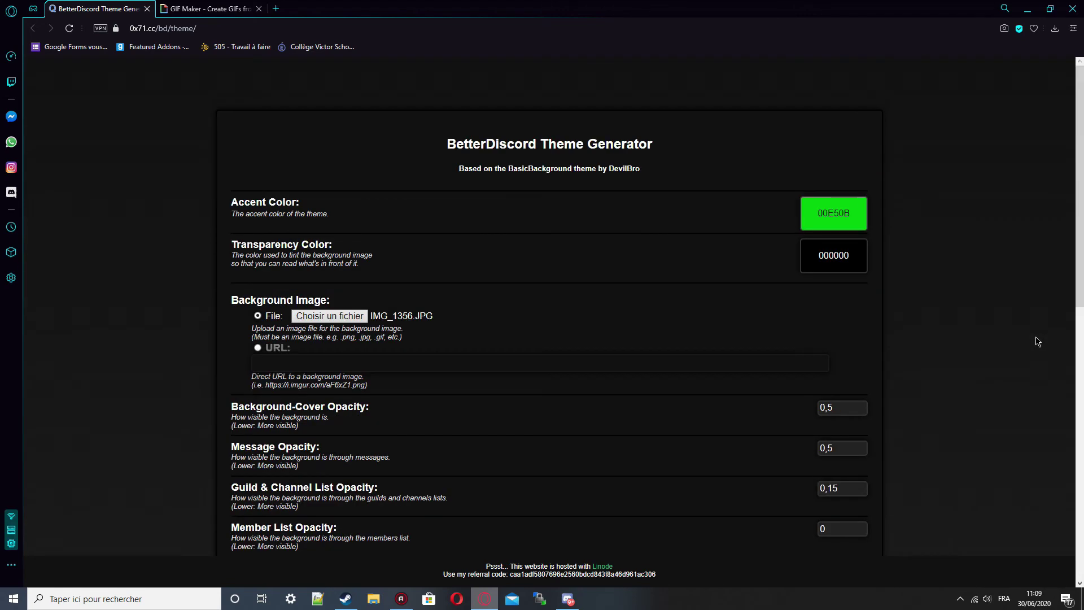
scroll(809, 287, "down", 5)
scroll(808, 278, "up", 5)
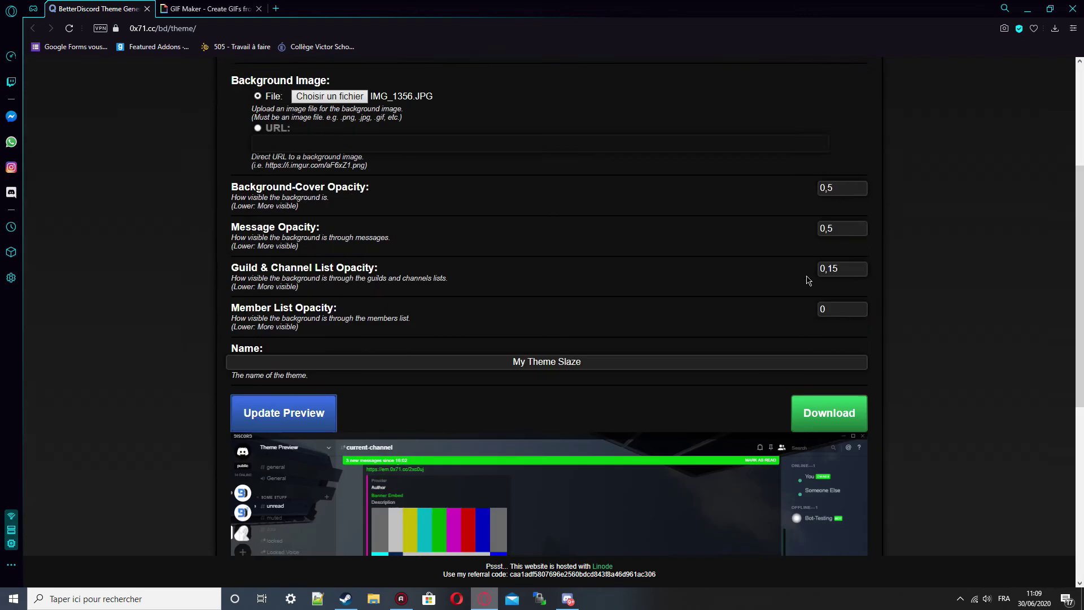
left_click(836, 217)
mouse_move(910, 203)
left_mouse_down()
mouse_move(895, 225)
mouse_move(944, 226)
mouse_move(943, 217)
mouse_move(951, 263)
left_mouse_up()
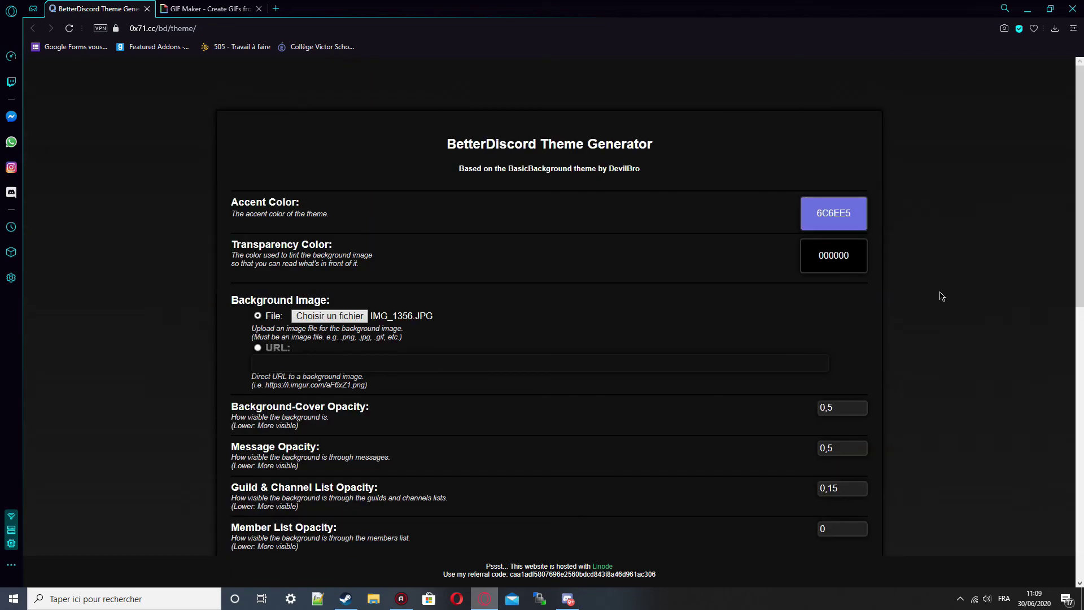
scroll(905, 309, "down", 10)
scroll(599, 339, "up", 3)
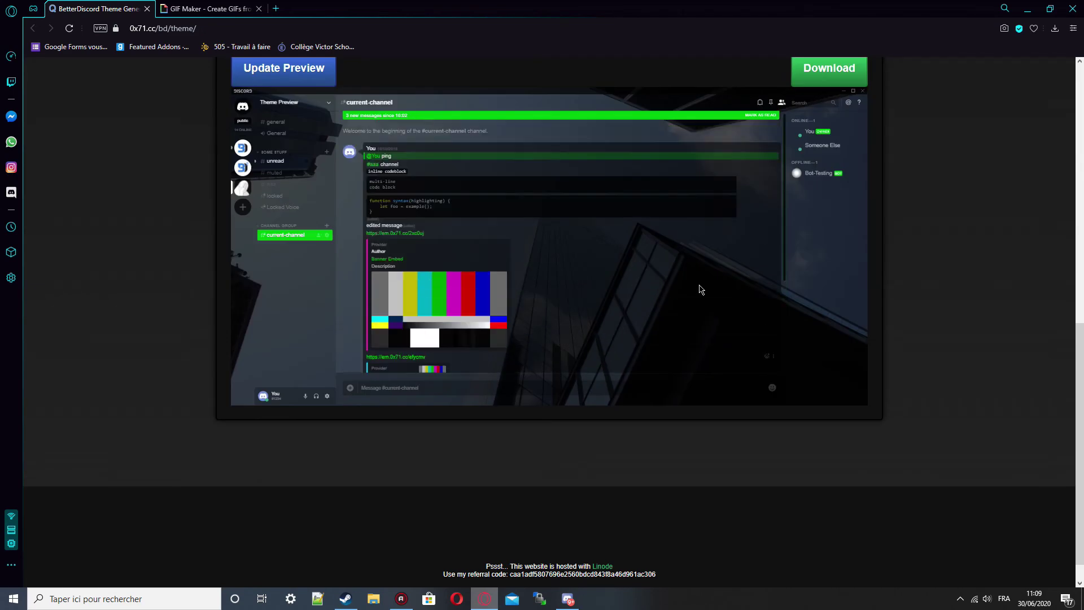
left_click(263, 75)
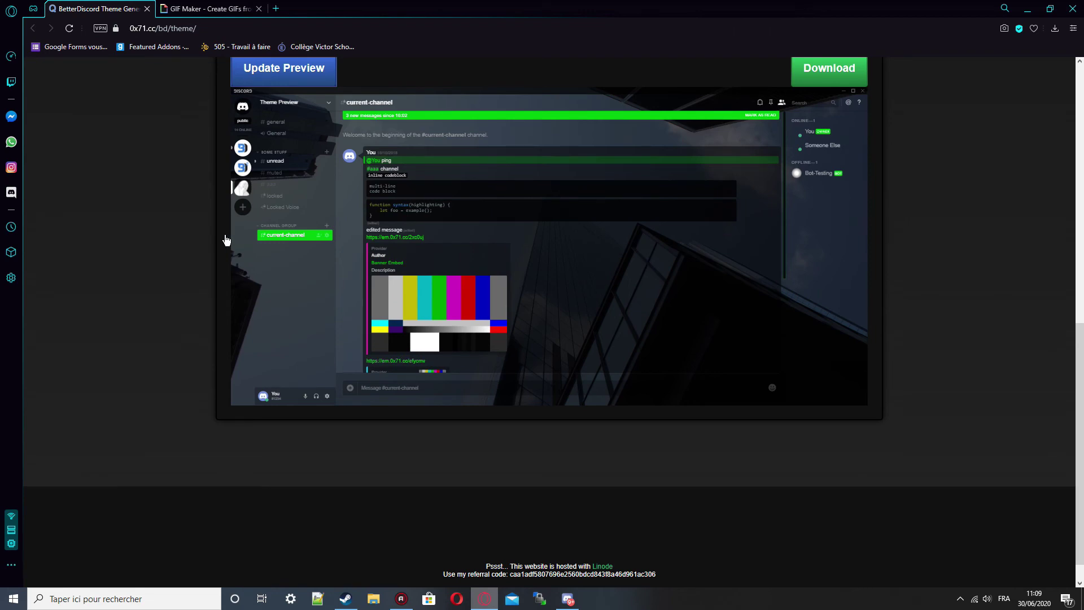
Check the recolored theme preview and download the finished theme as My Theme Slaze.theme.css.
scroll(164, 274, "up", 3)
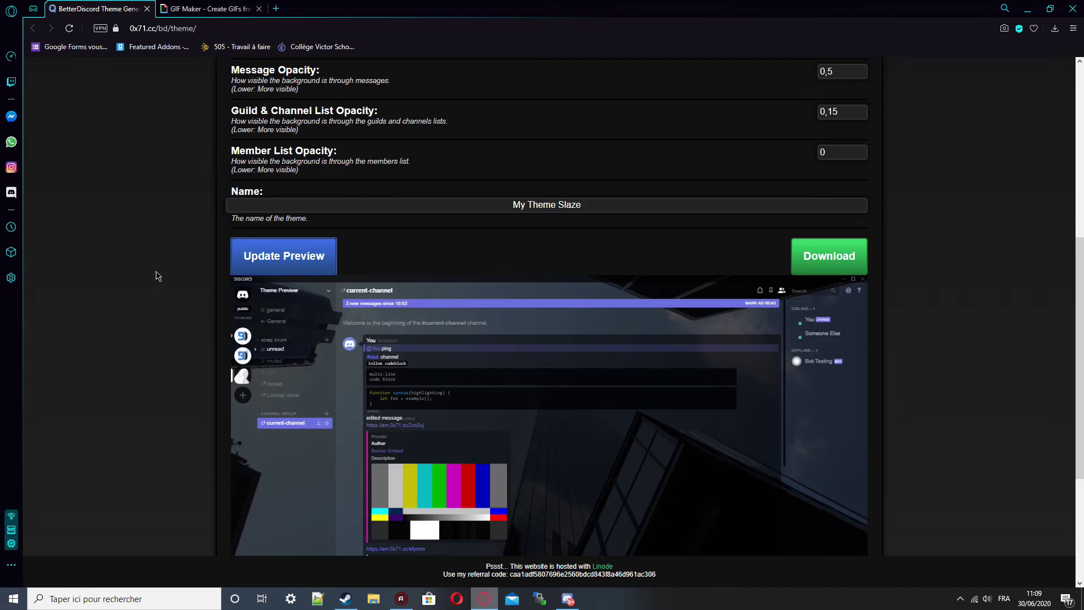
scroll(157, 276, "up", 3)
scroll(932, 265, "down", 6)
scroll(936, 263, "up", 6)
left_click(853, 446)
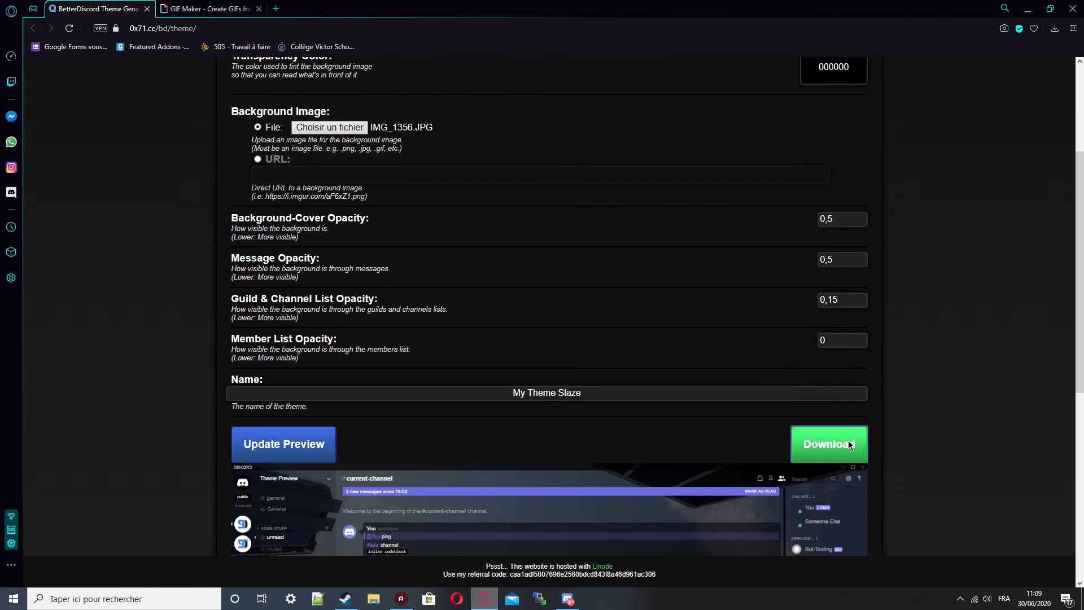
scroll(838, 396, "down", 3)
scroll(838, 423, "up", 3)
left_click(838, 445)
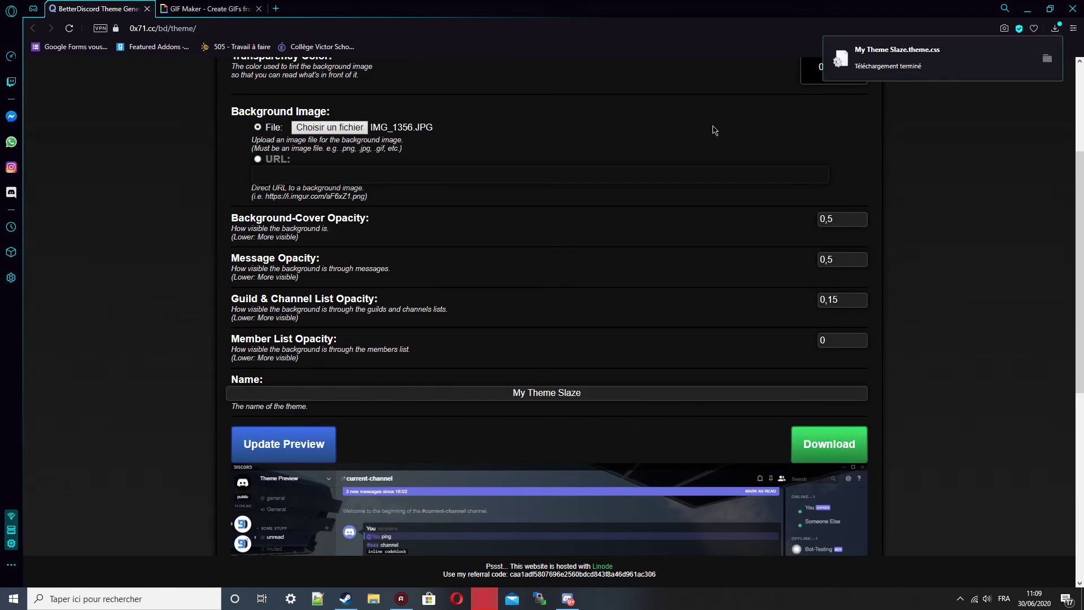
Switch to Discord and open the BetterDiscord theme folder from the user settings.
left_click(567, 601)
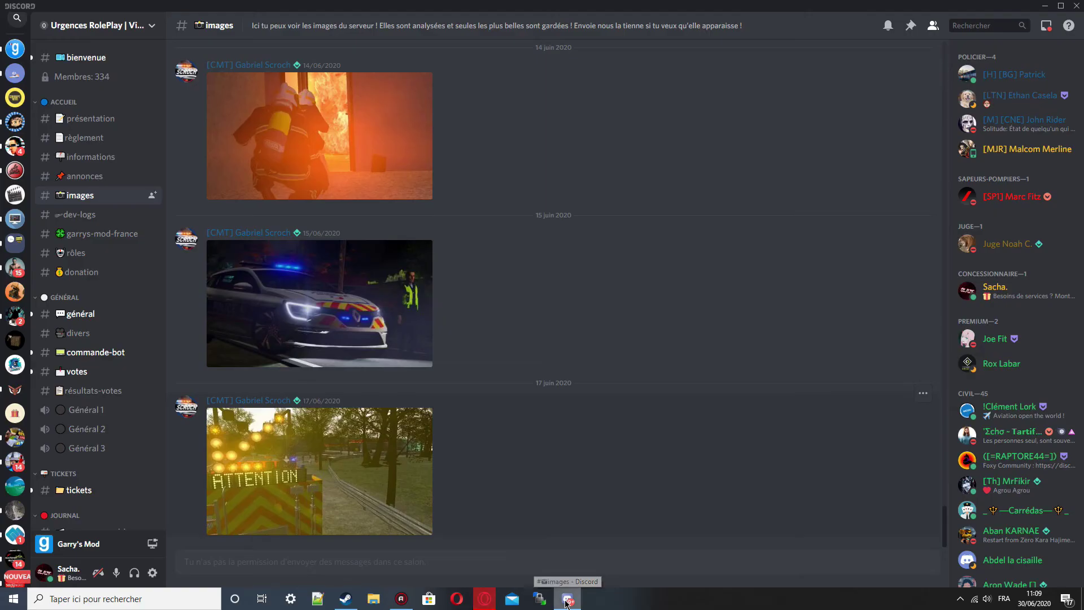
left_click(161, 573)
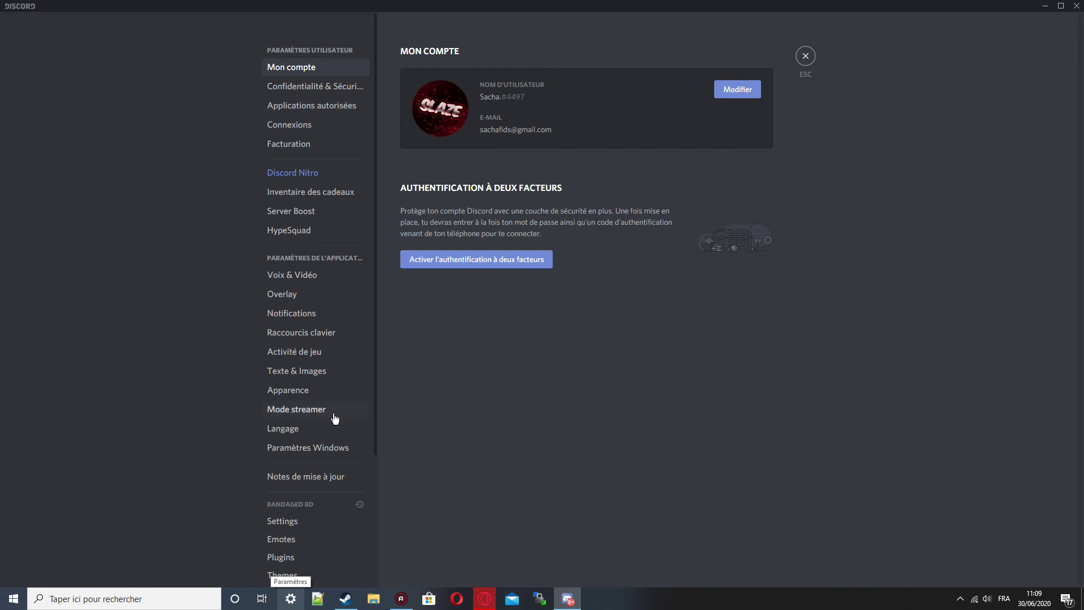
scroll(334, 419, "down", 3)
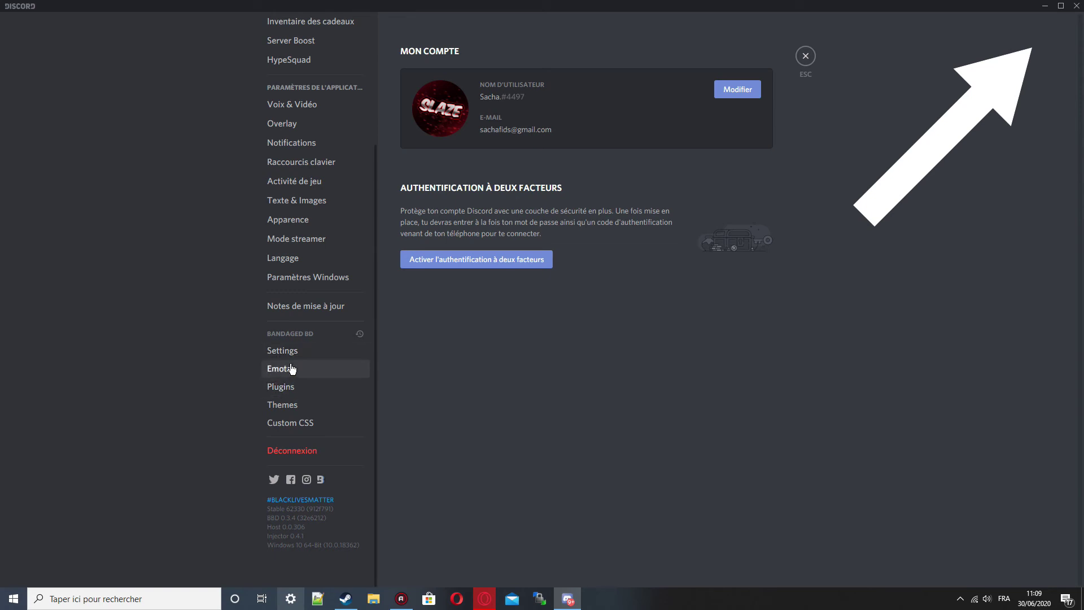
left_click(286, 405)
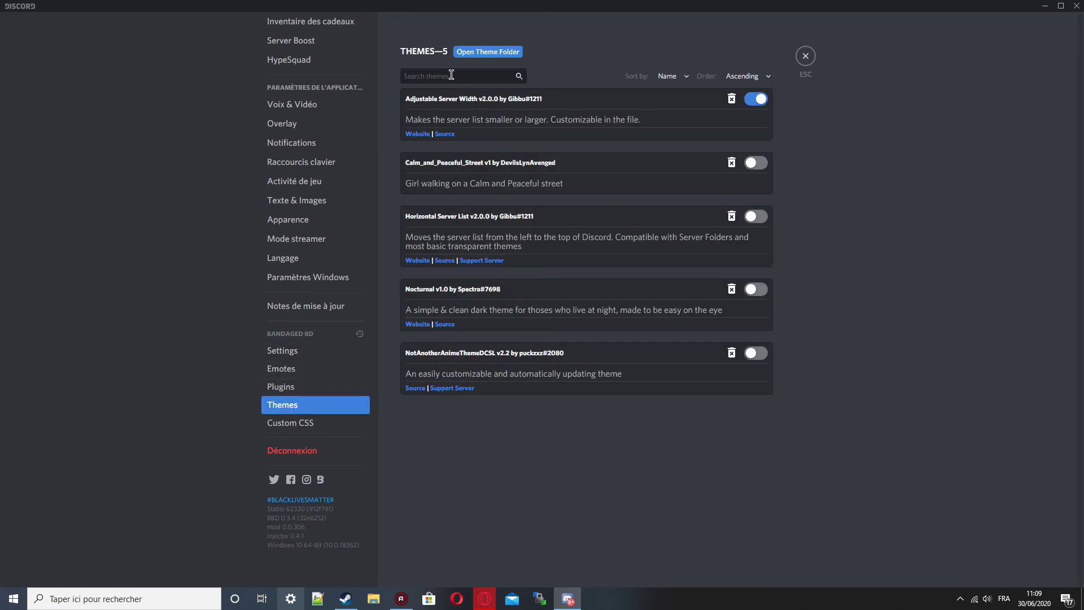
left_click(490, 55)
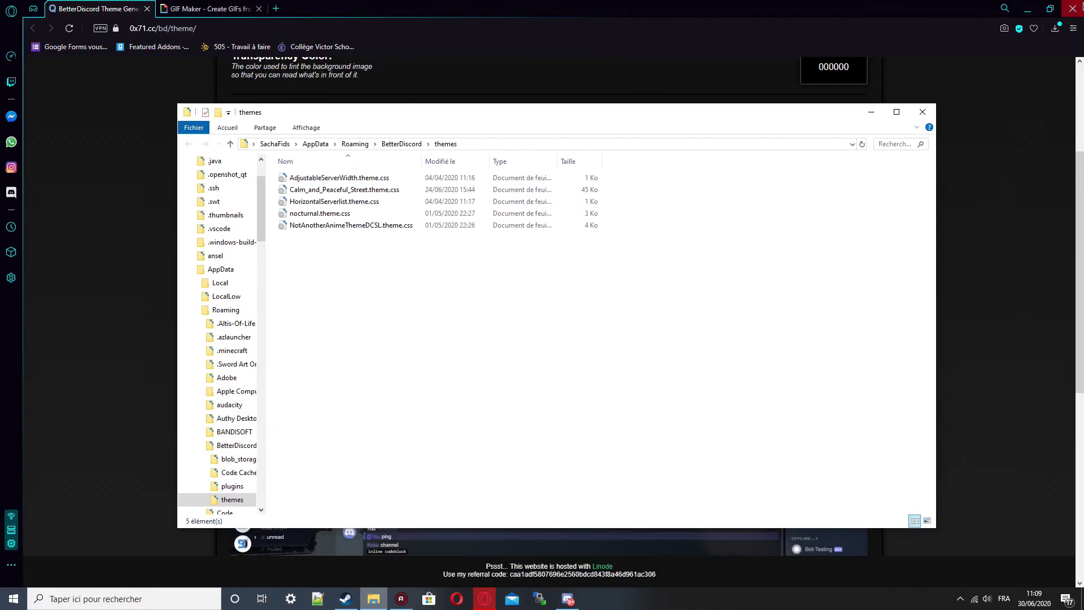
Locate the downloaded My Theme Slaze.theme.css, move it into the BetterDiscord themes folder and close the file window.
left_click(1055, 28)
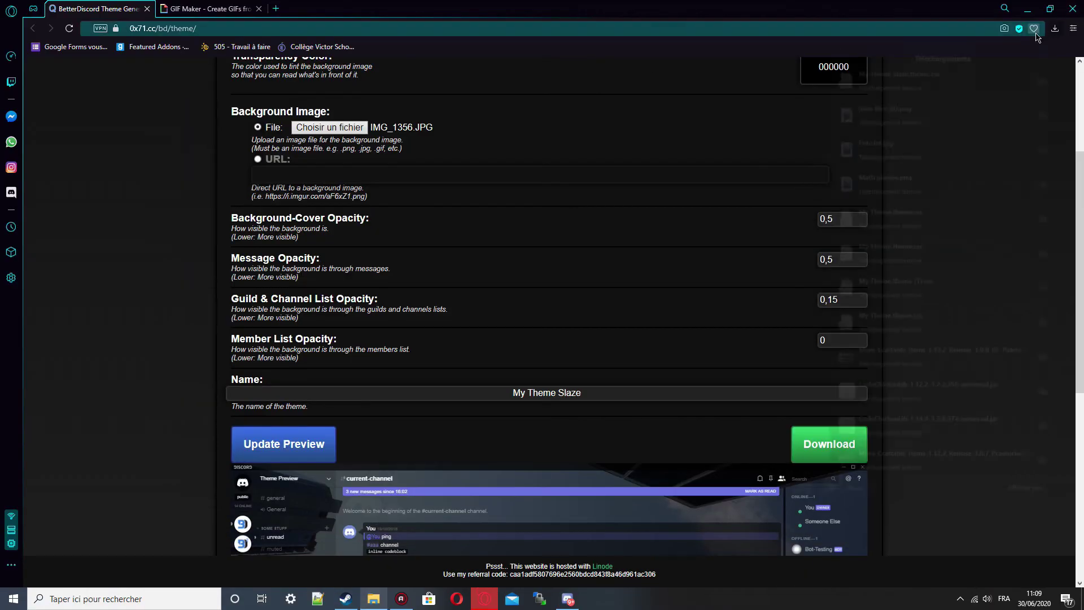
left_click(1055, 28)
left_click(1028, 9)
left_click_drag(361, 112, 674, 109)
left_click_drag(631, 511, 364, 404)
key("alt+Tab")
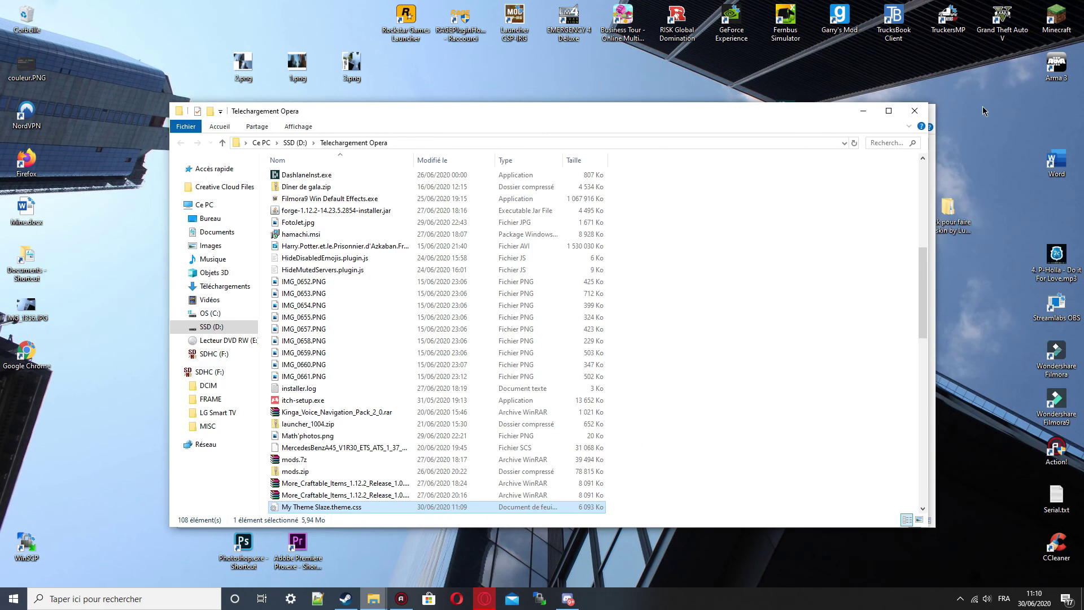
left_click(915, 110)
Switch back to Discord, enable the My Theme Slaze theme and leave the settings to view it in the server.
left_click(571, 599)
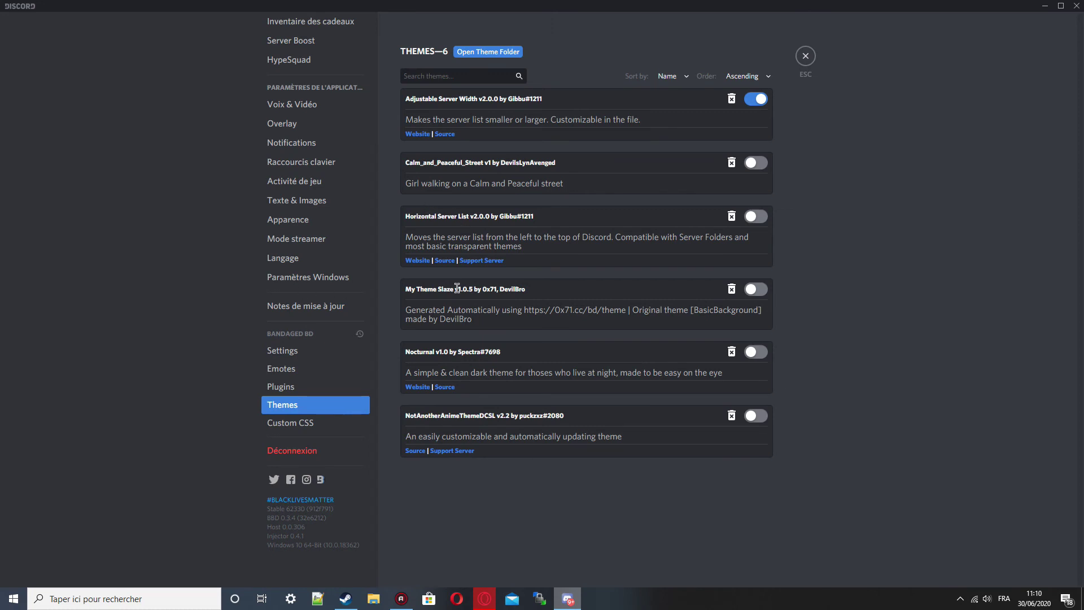
triple_click(410, 289)
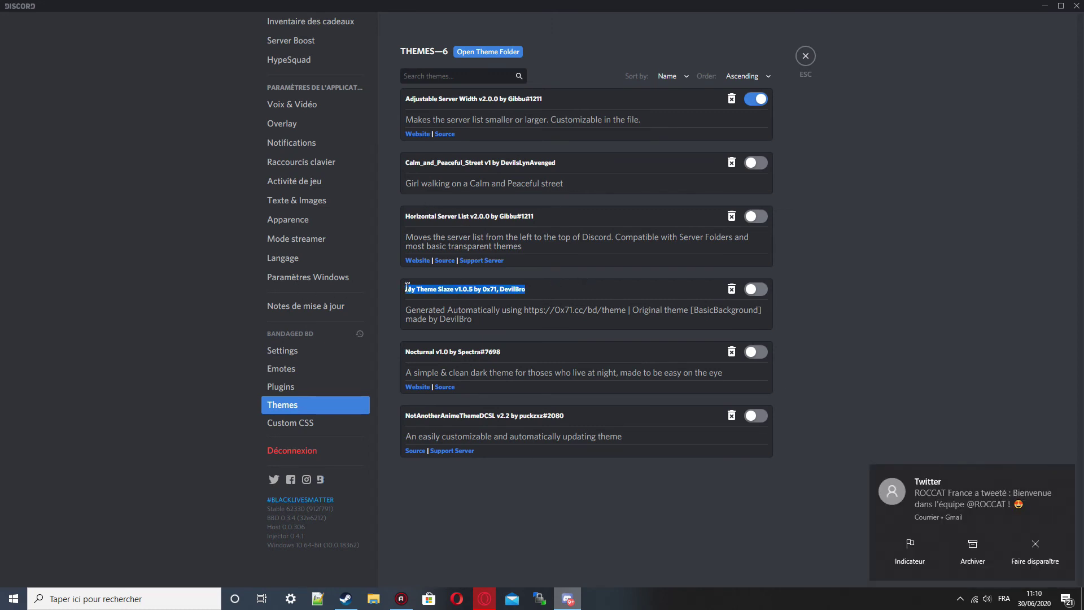
left_click(756, 289)
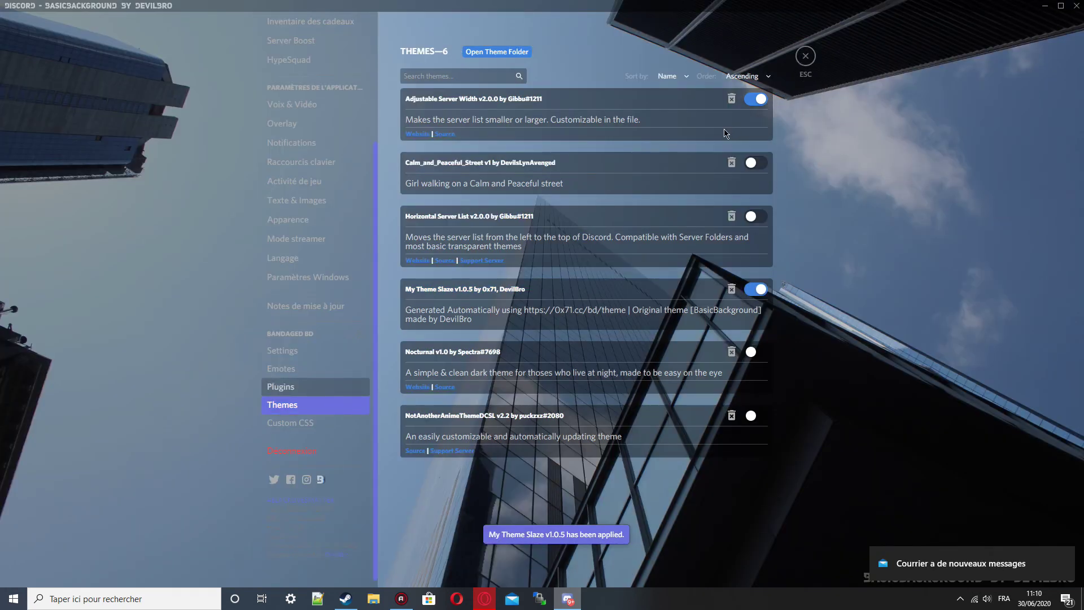
key("Escape")
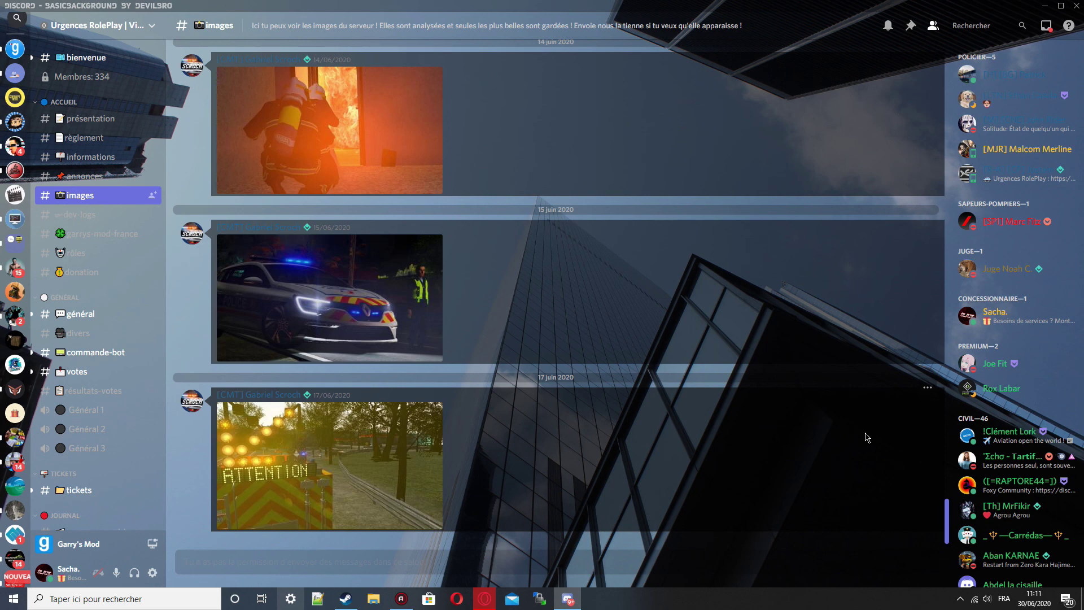
key("super+d")
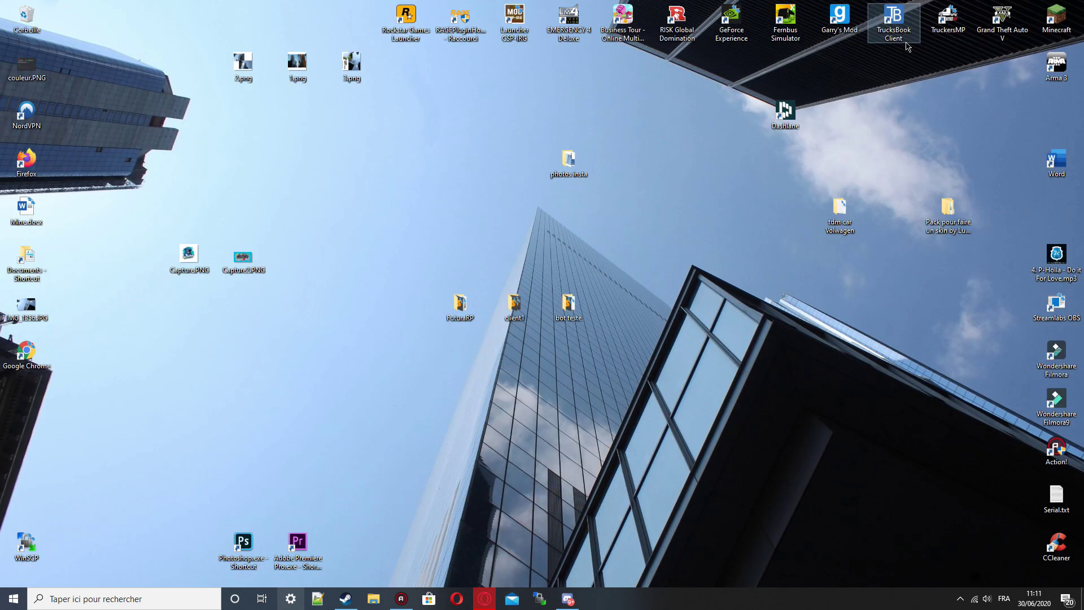